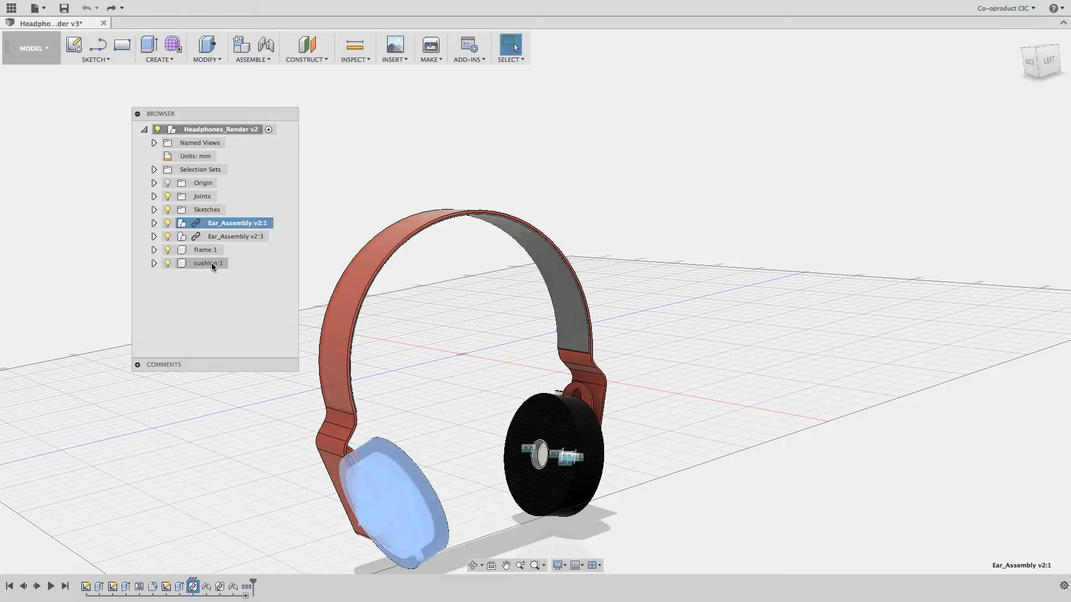
Rotate both ear assemblies, the frame and the cushion together by 98 degrees about Z with the Move command.
shift+click(212, 262)
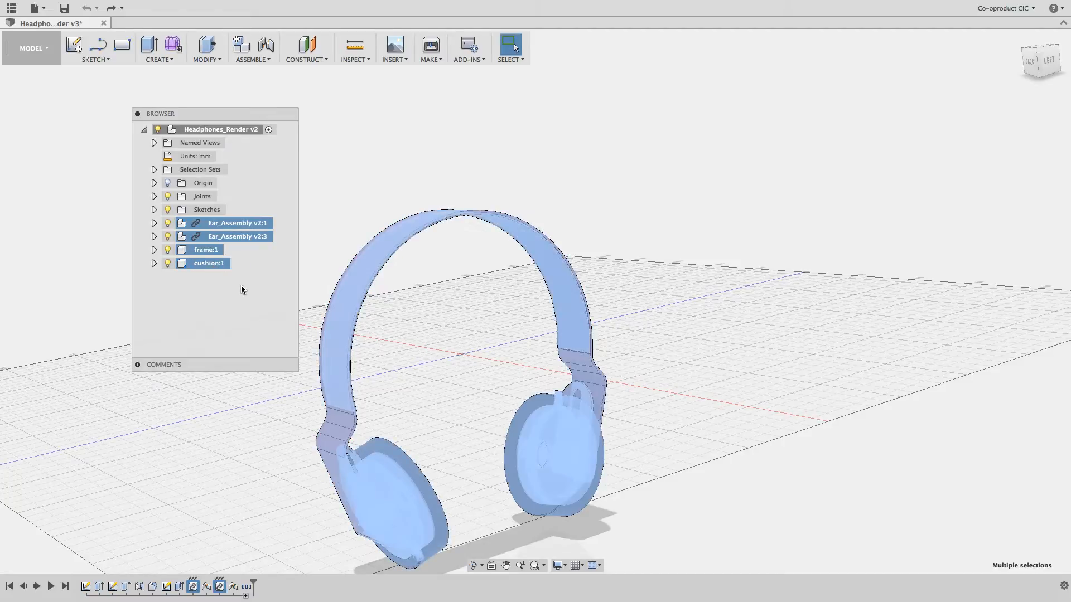
right_click(228, 239)
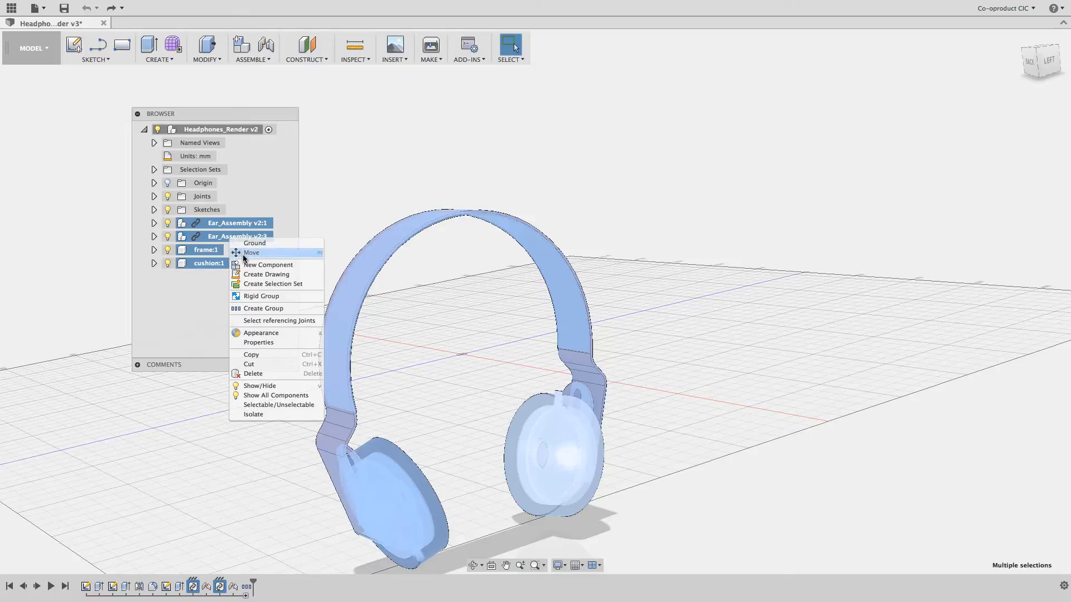
click(251, 253)
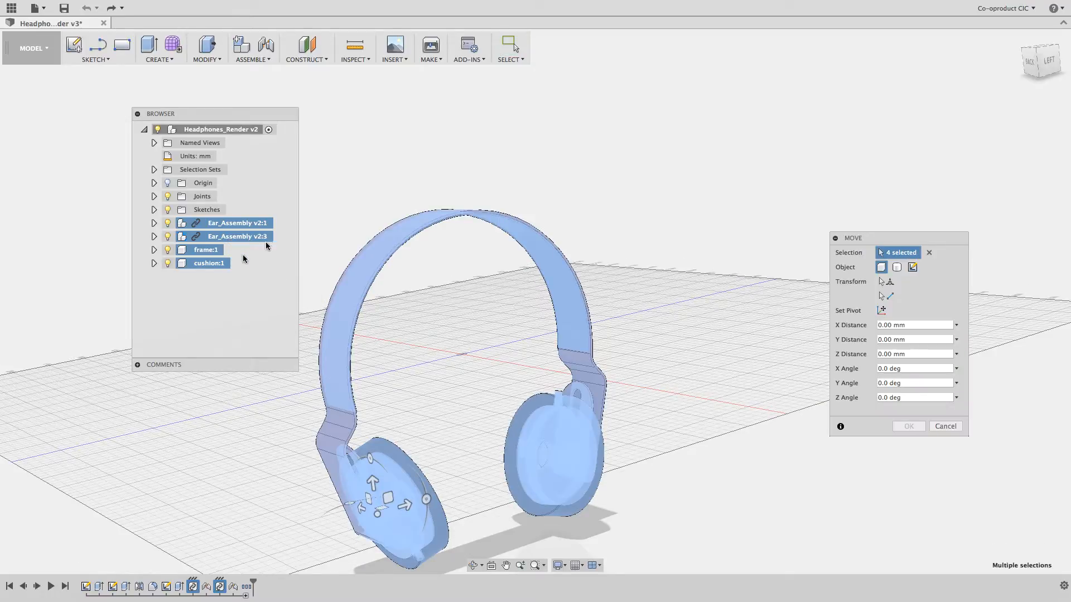
click(1031, 66)
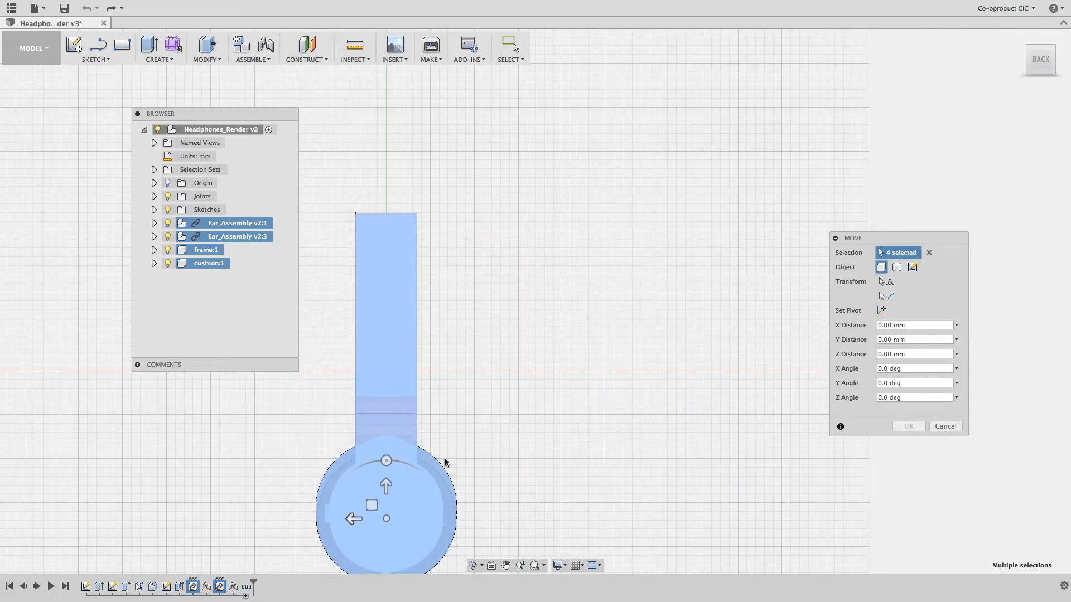
scroll(445, 462, down, 2)
drag(440, 368, 430, 392)
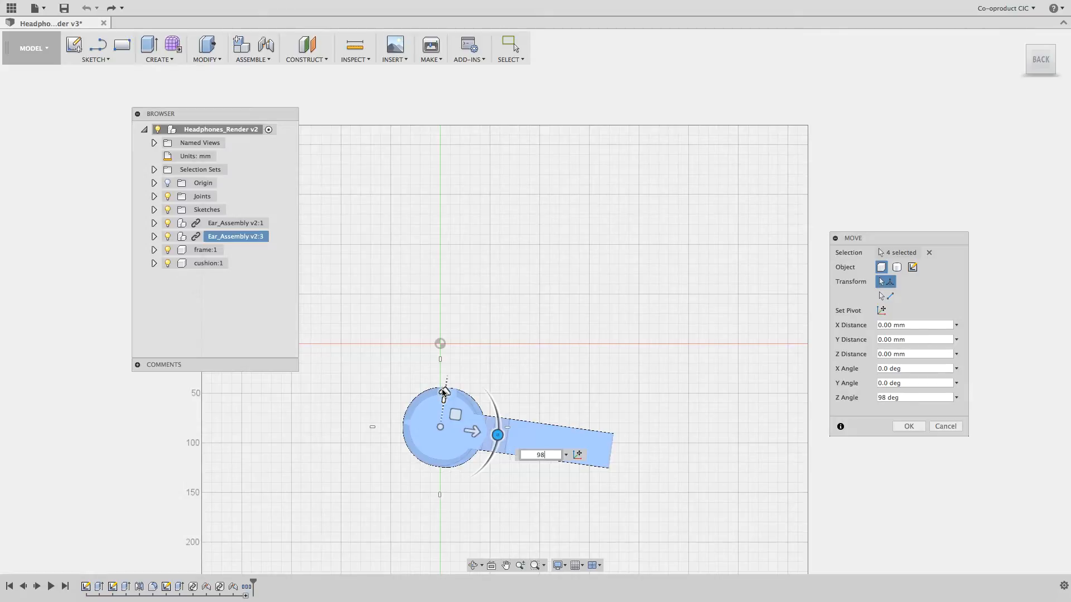
Raise the rotated headphones 125 mm along the X distance and accept the move.
drag(444, 391, 450, 252)
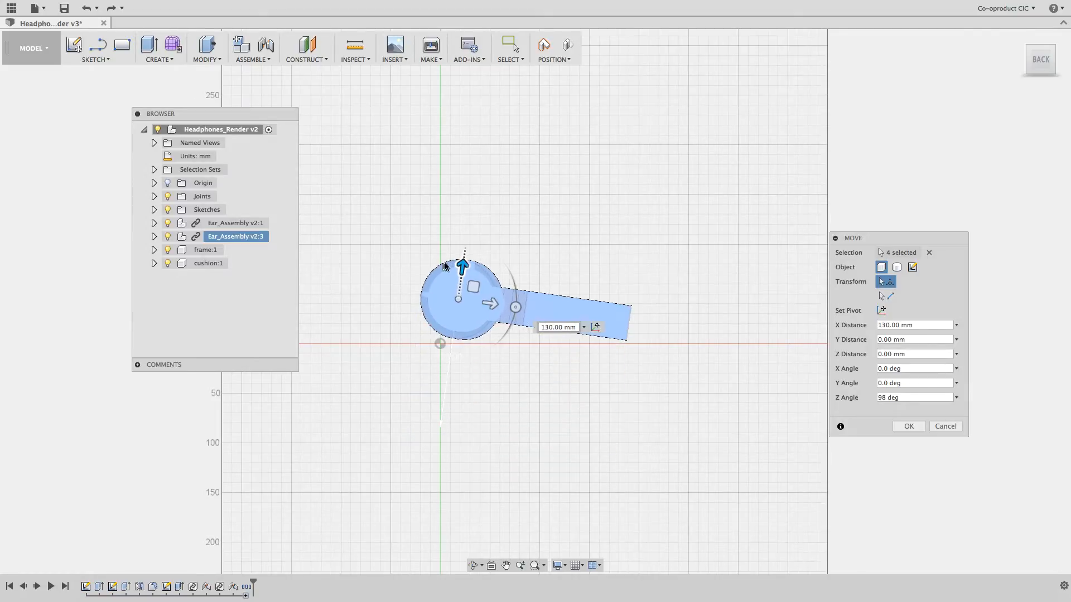
text(125)
key(Return)
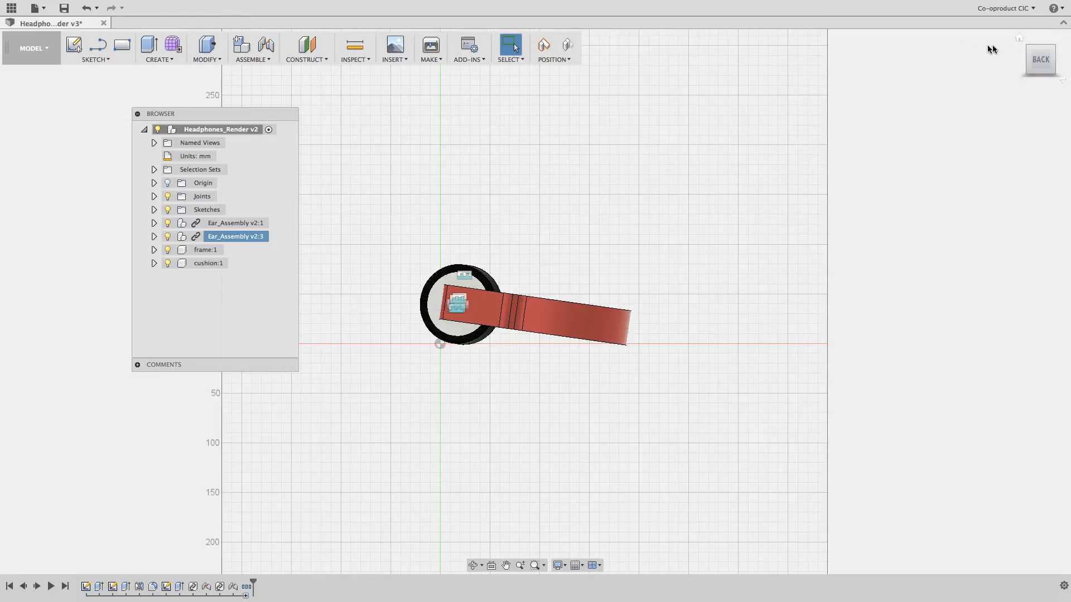
Save the design with the version description User Saved and switch to the Render workspace.
click(1019, 39)
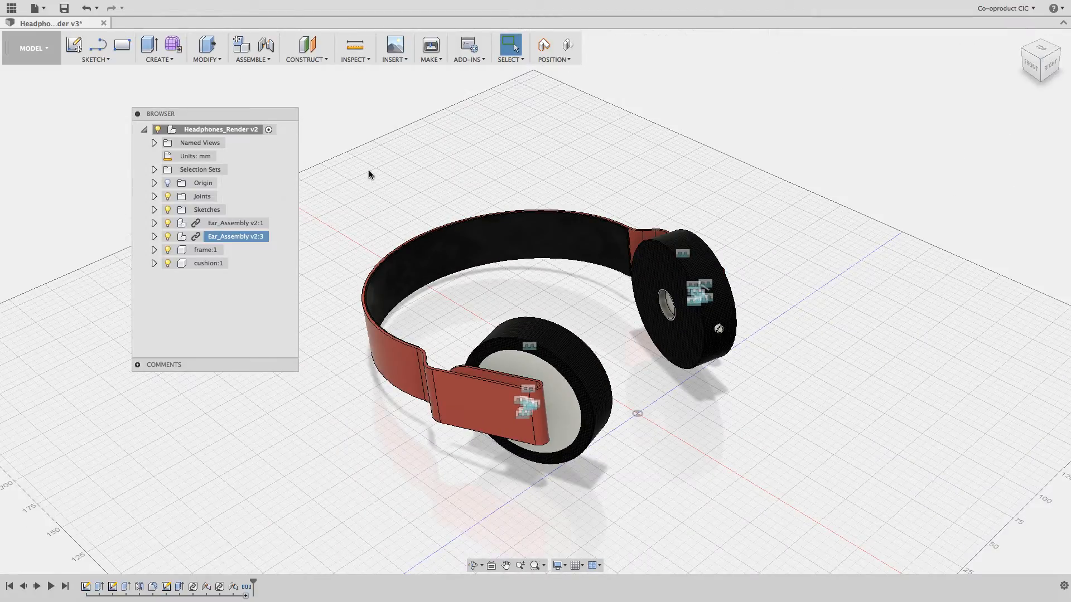
click(63, 10)
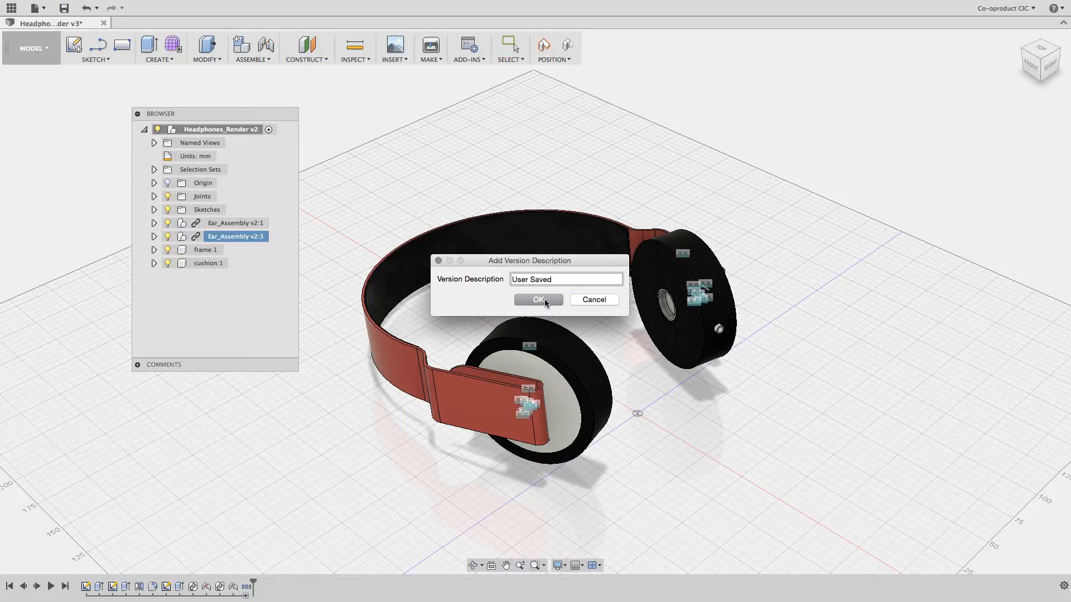
click(544, 300)
click(31, 49)
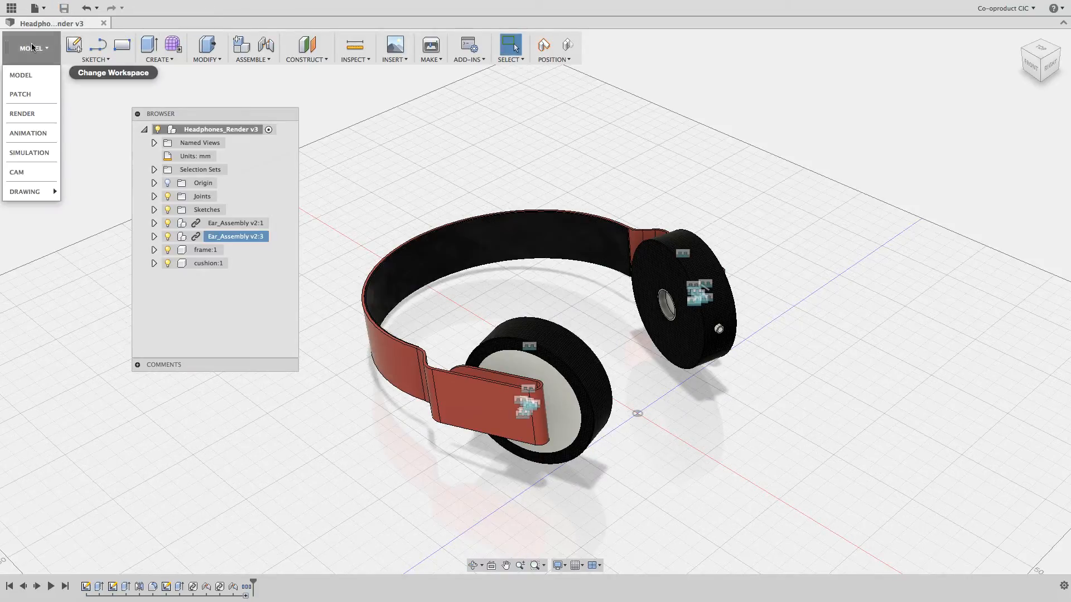
click(29, 114)
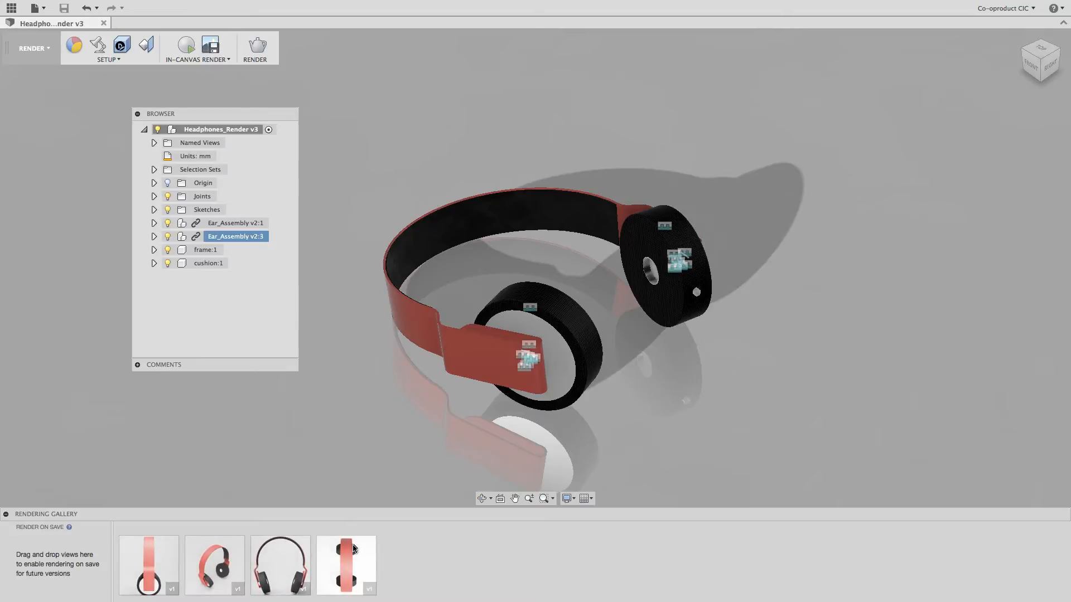
Review the renderings in the gallery and the named views of the headphones design.
mouse_move(148, 557)
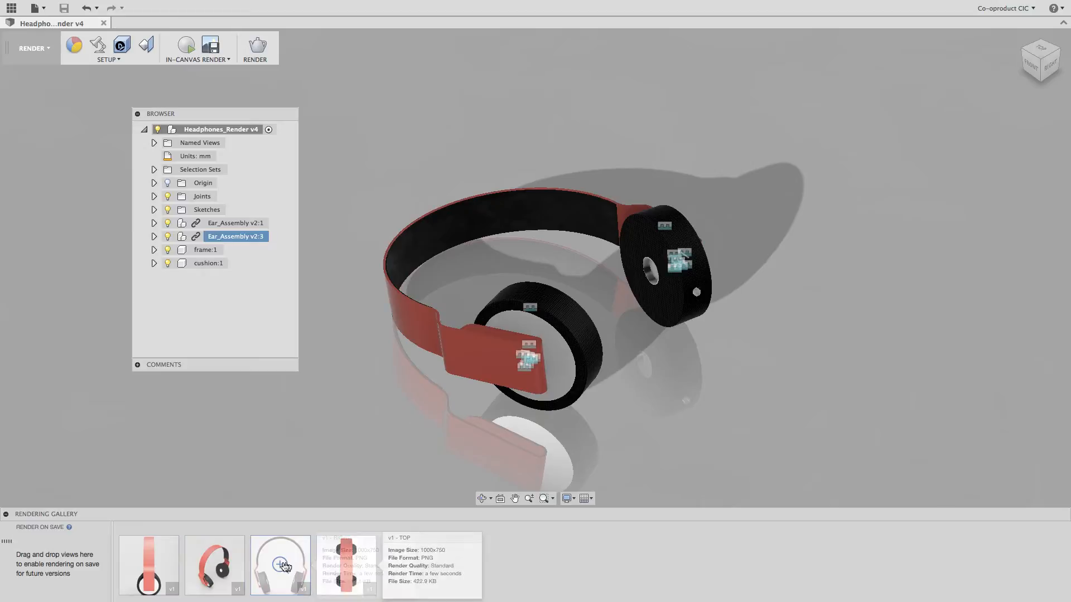
click(154, 143)
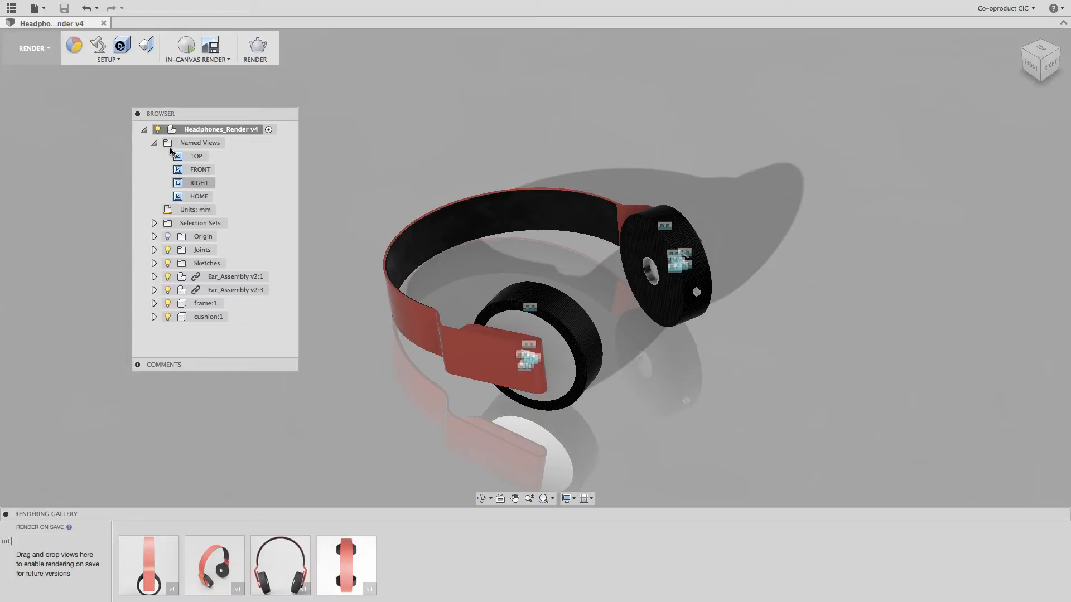
click(154, 143)
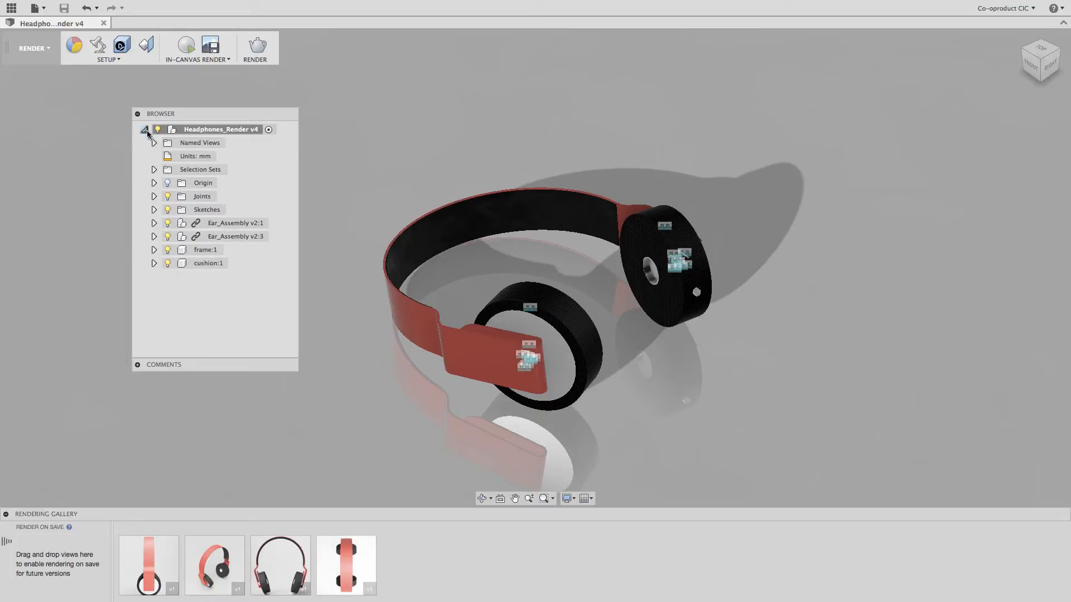
Examine the appearances used in the design and browse the Favorites appearance library.
click(74, 44)
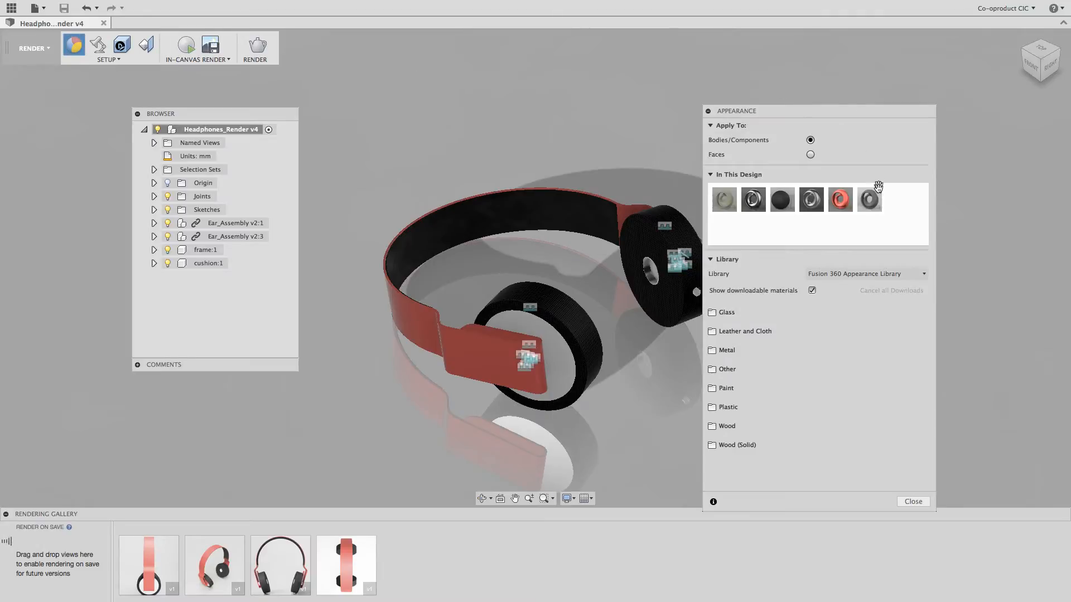
click(724, 199)
click(843, 273)
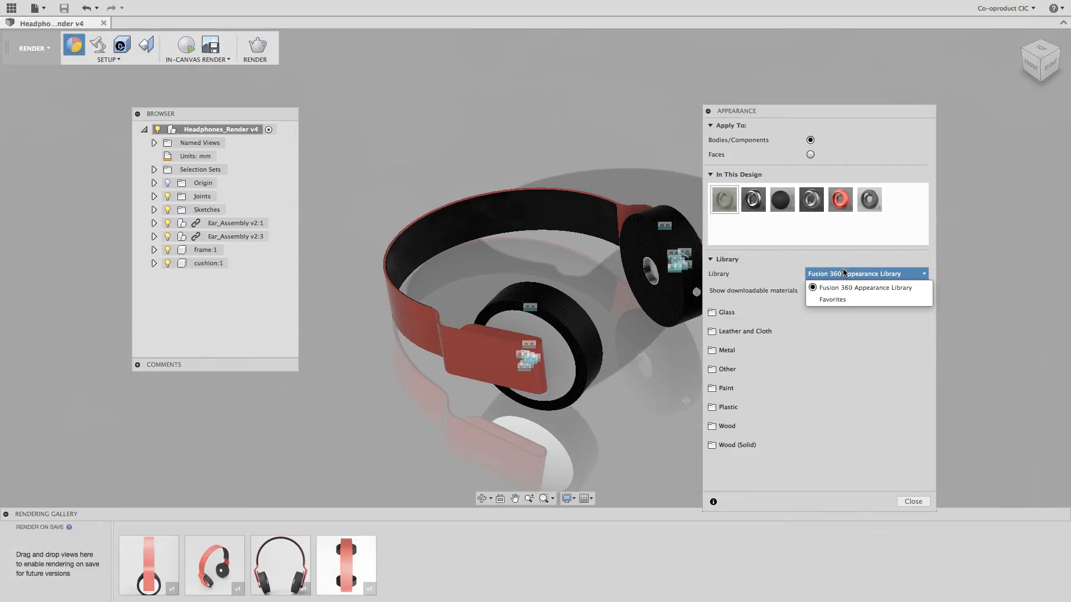
click(838, 301)
scroll(841, 396, down, 4)
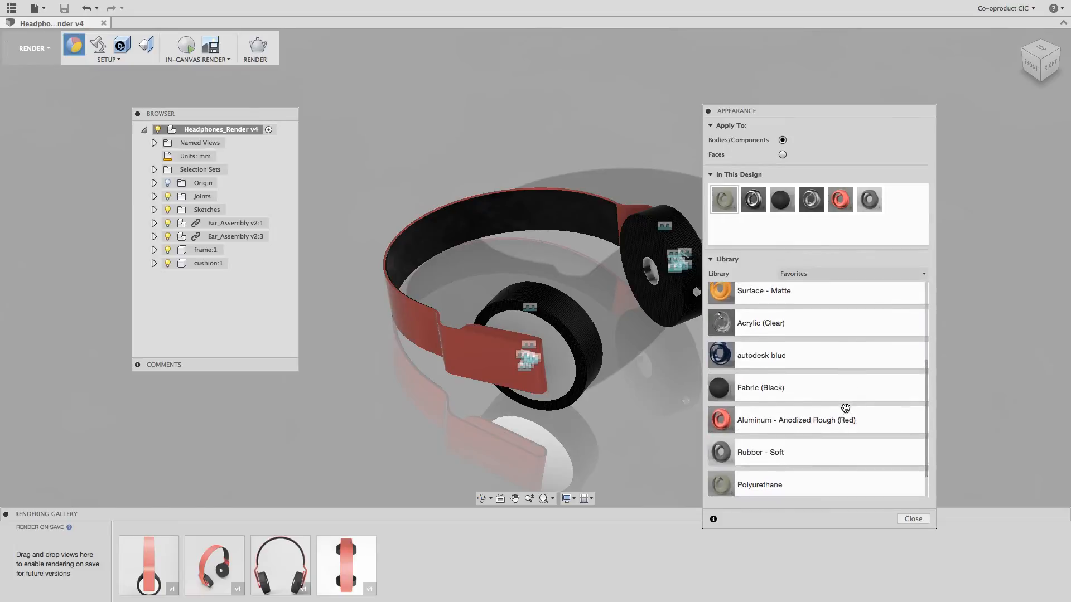
scroll(844, 407, up, 4)
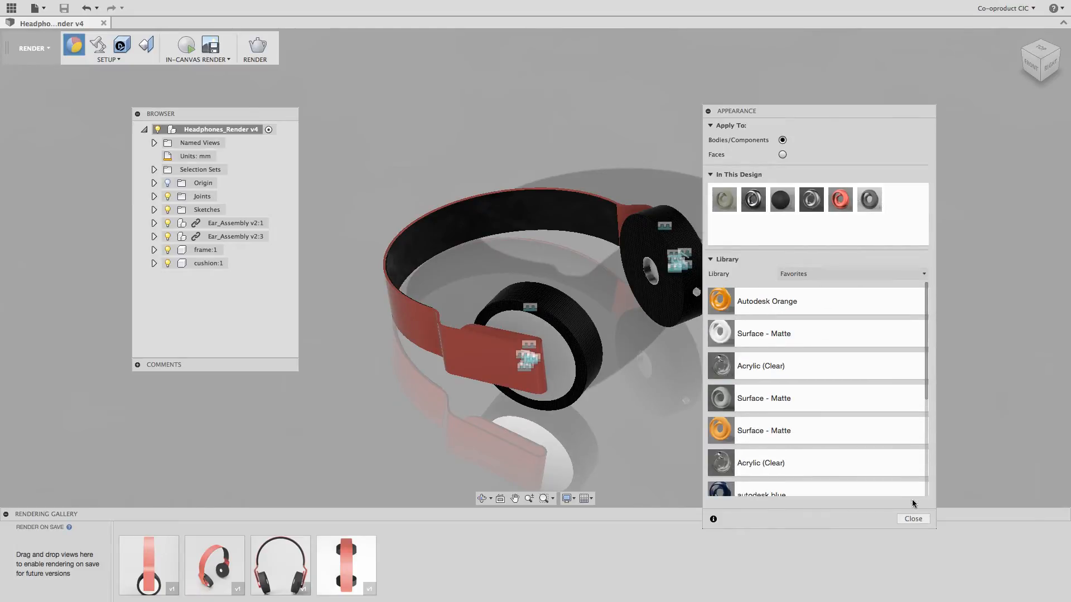
click(914, 519)
Set the scene background to a solid white color with RGB 255, 255, 255.
click(98, 48)
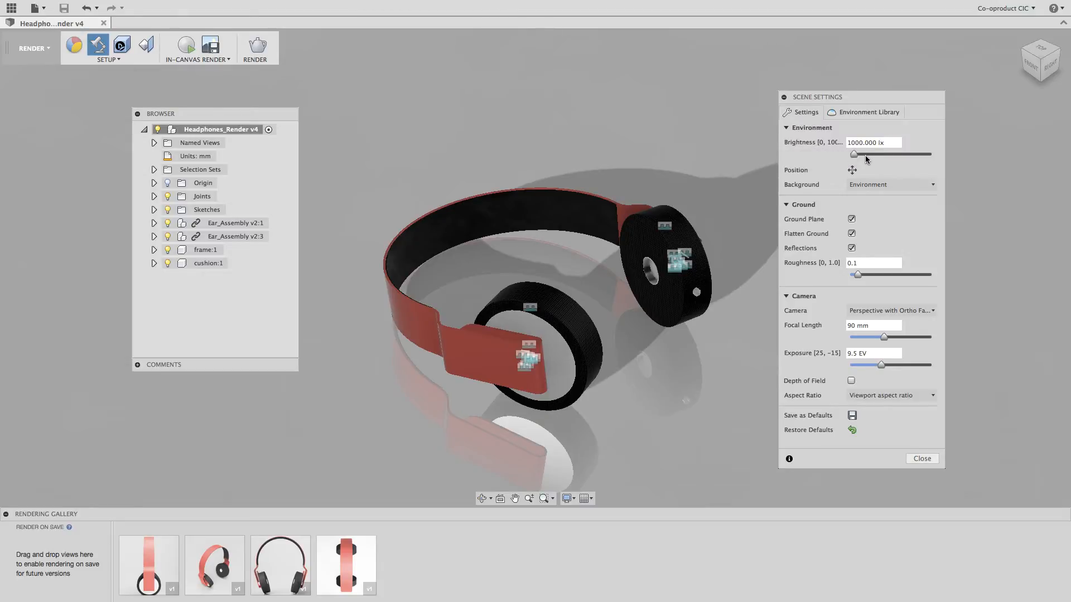
click(895, 185)
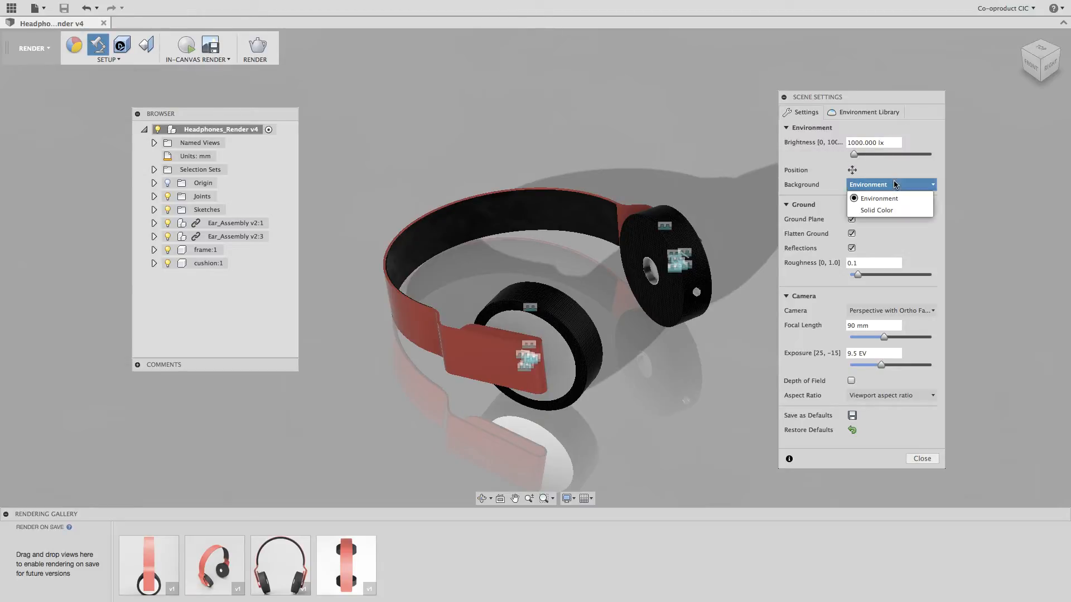
click(893, 211)
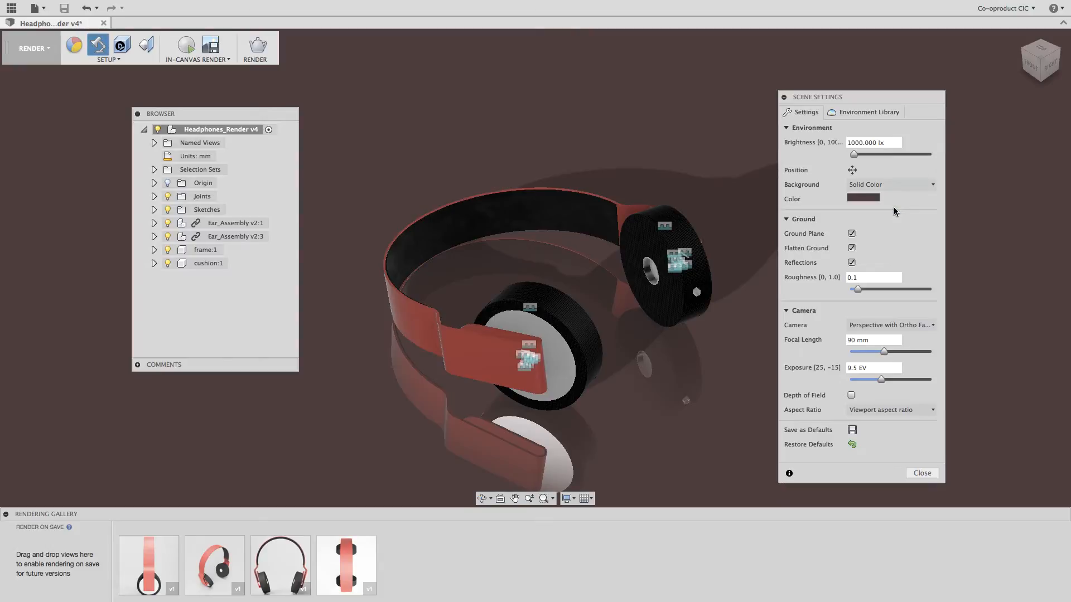
click(863, 198)
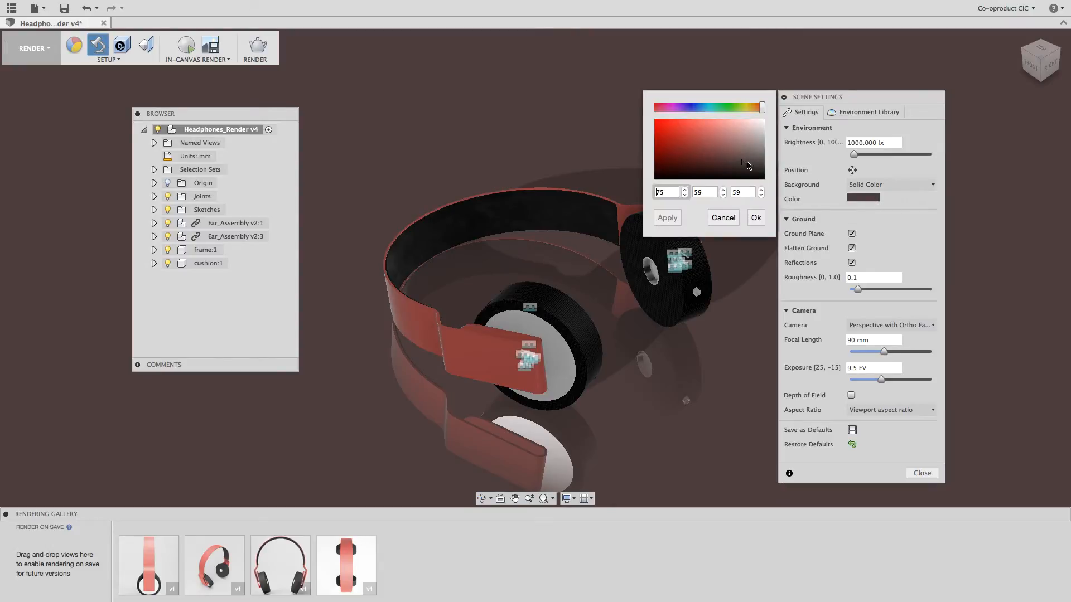
drag(742, 164, 763, 118)
click(673, 218)
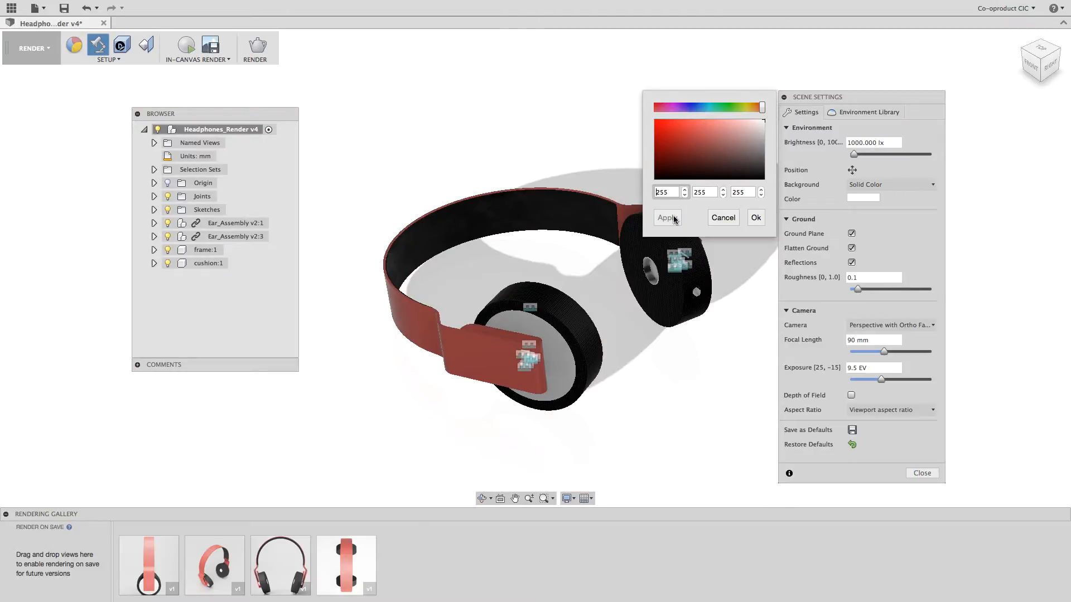
click(755, 217)
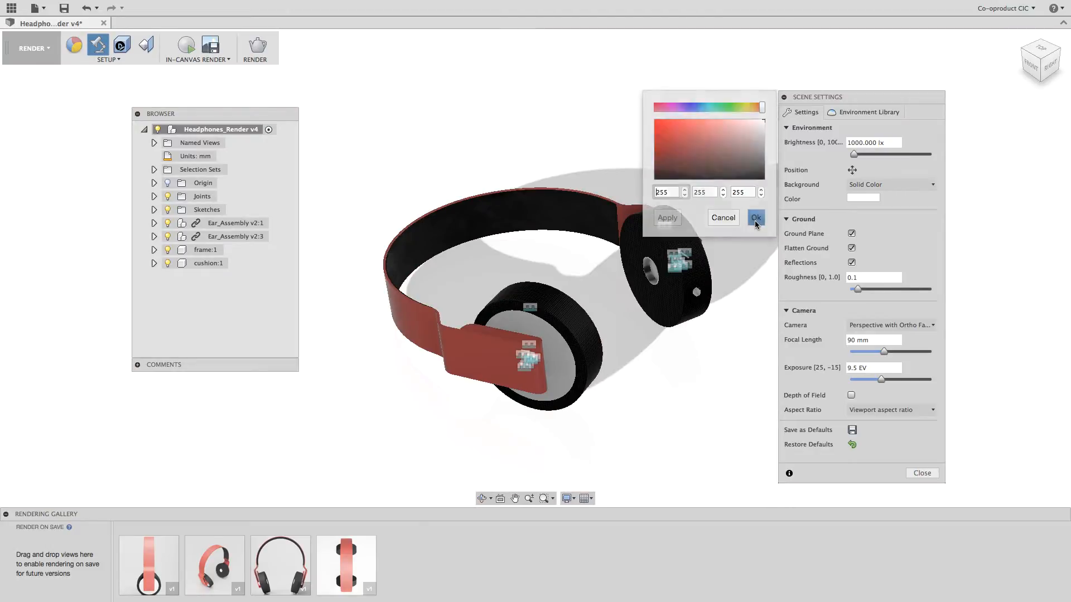
View the environment library and switch the background to Environment and back to Solid Color for comparison.
click(861, 113)
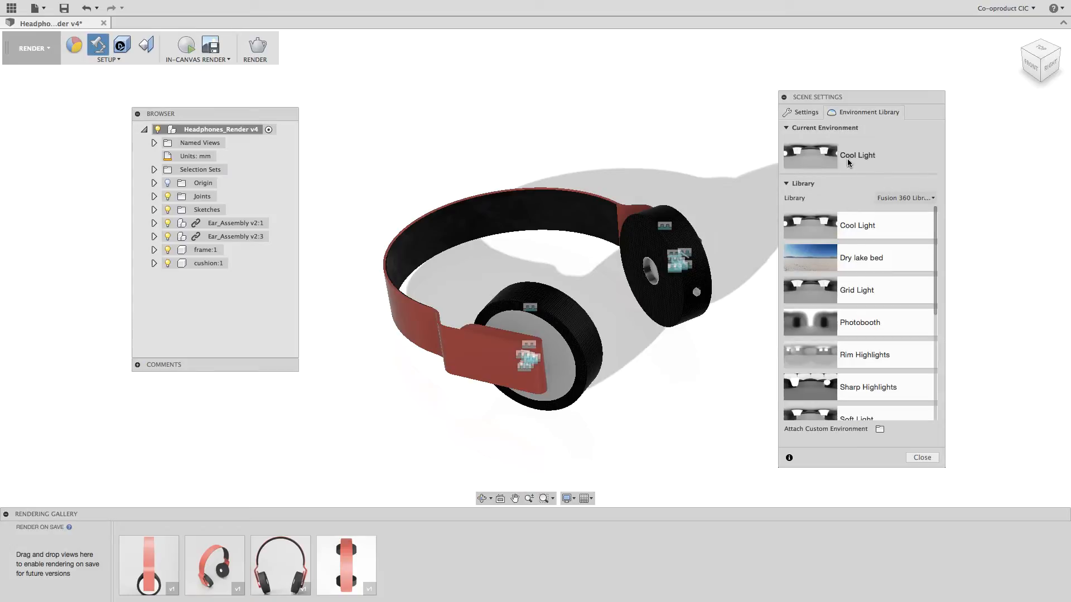
click(806, 113)
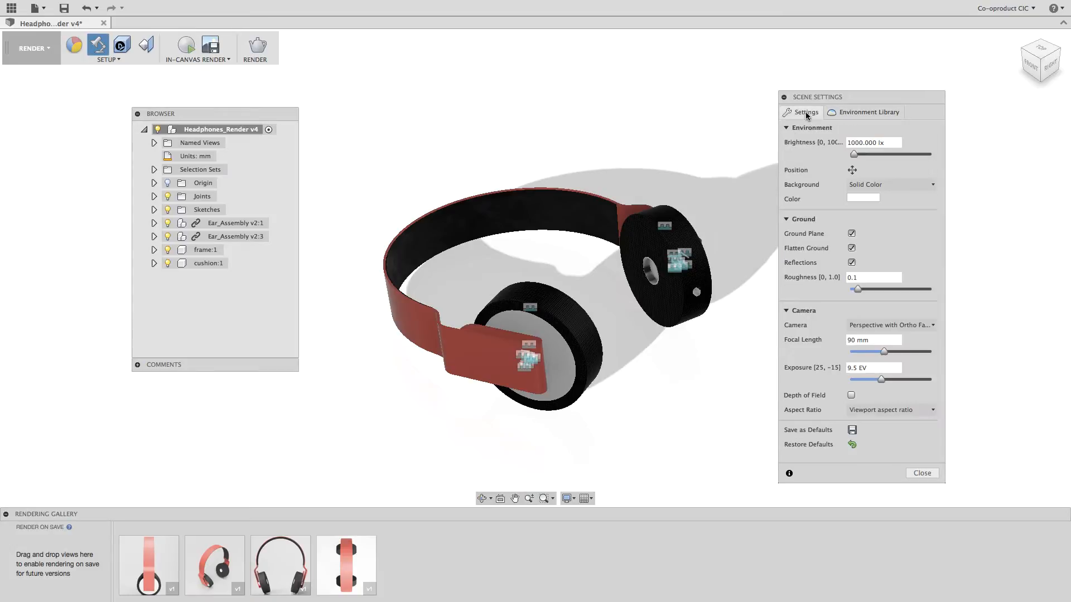
click(877, 182)
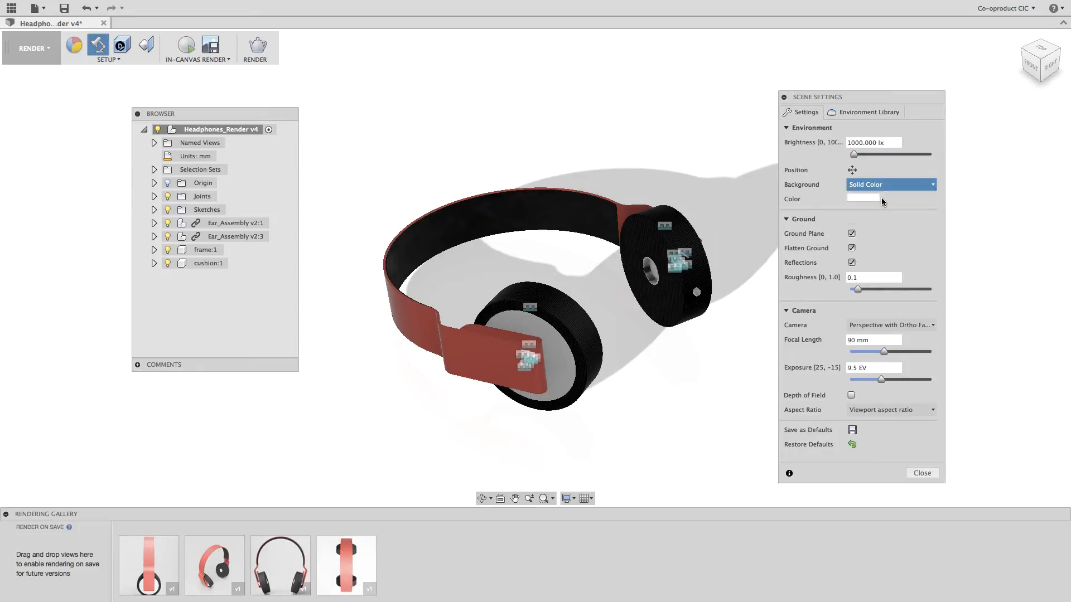
click(882, 197)
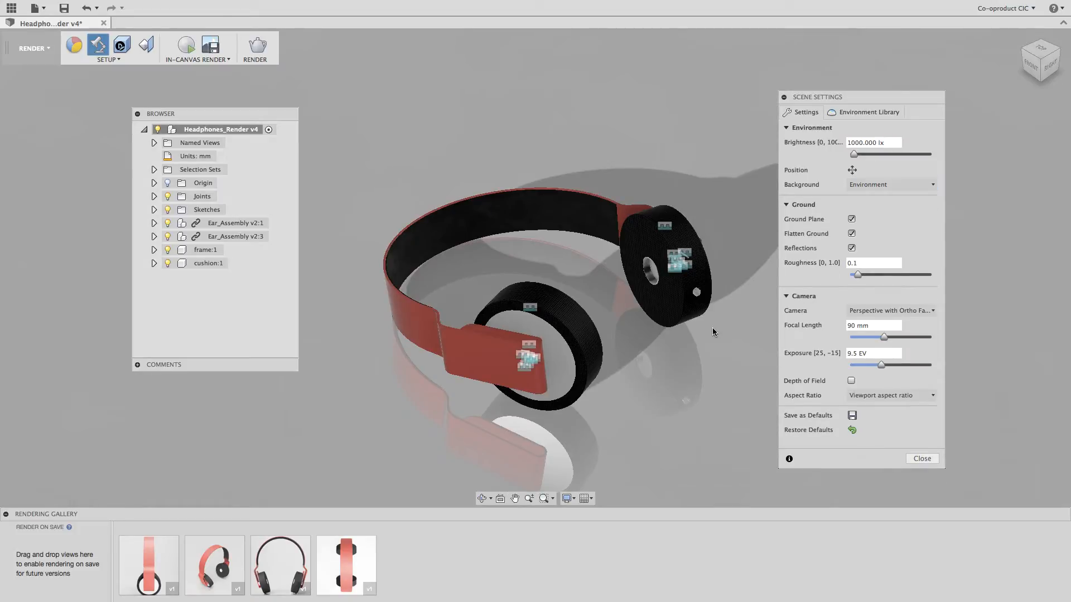
click(915, 184)
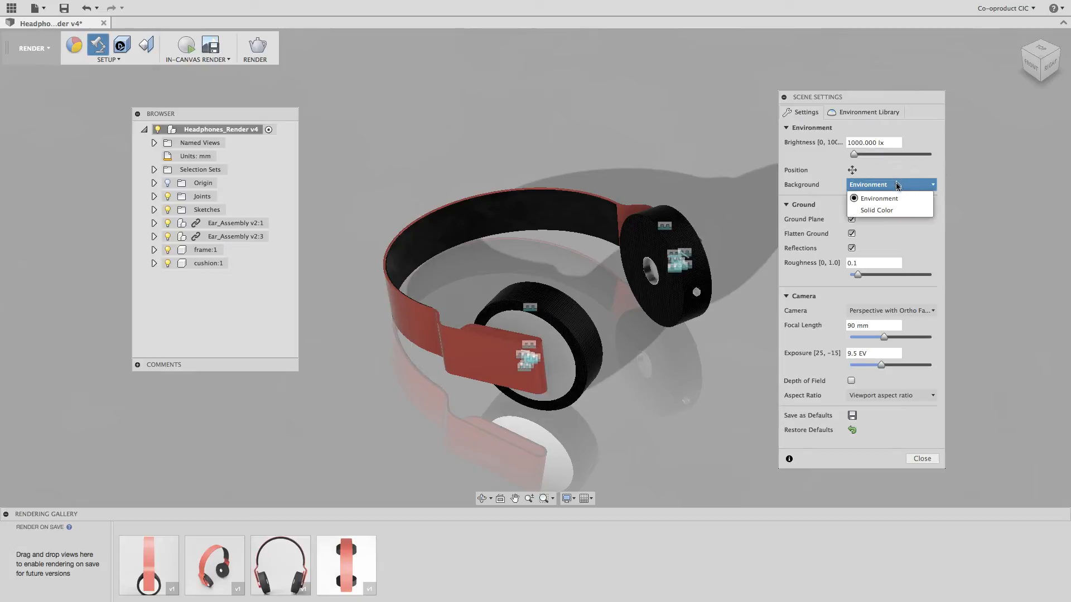
click(894, 211)
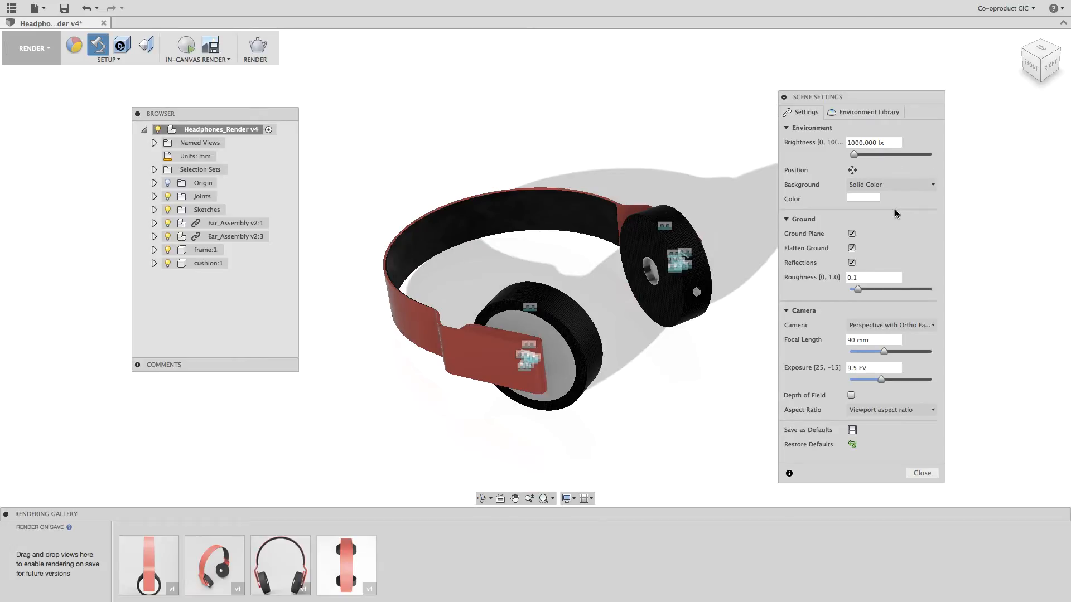
Try the scene without Reflections, Flatten Ground and Ground Plane, and restore all three ground options.
click(852, 262)
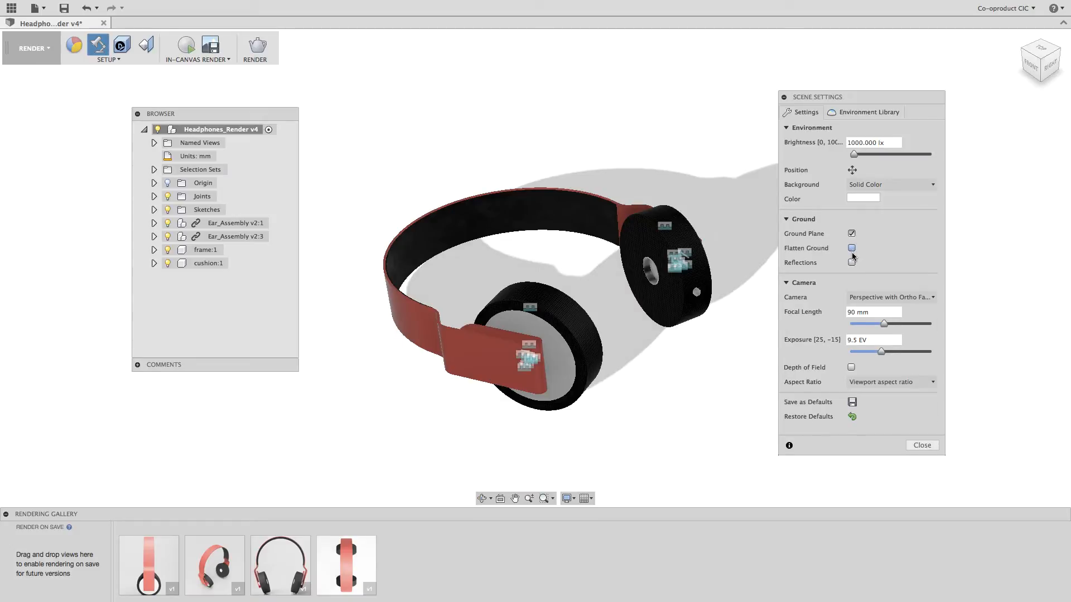
click(851, 263)
click(852, 233)
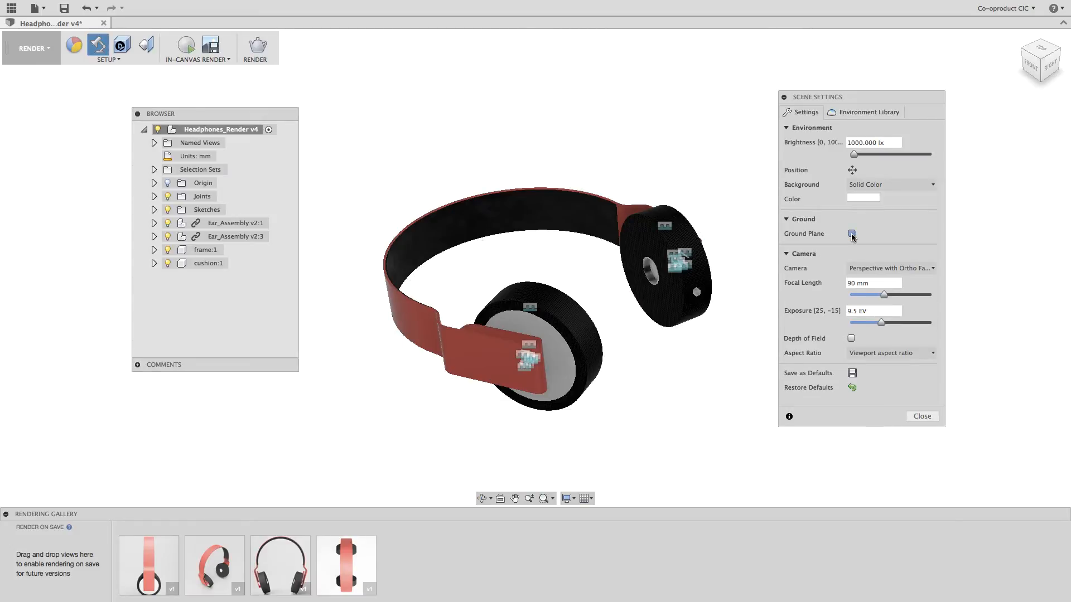
click(851, 233)
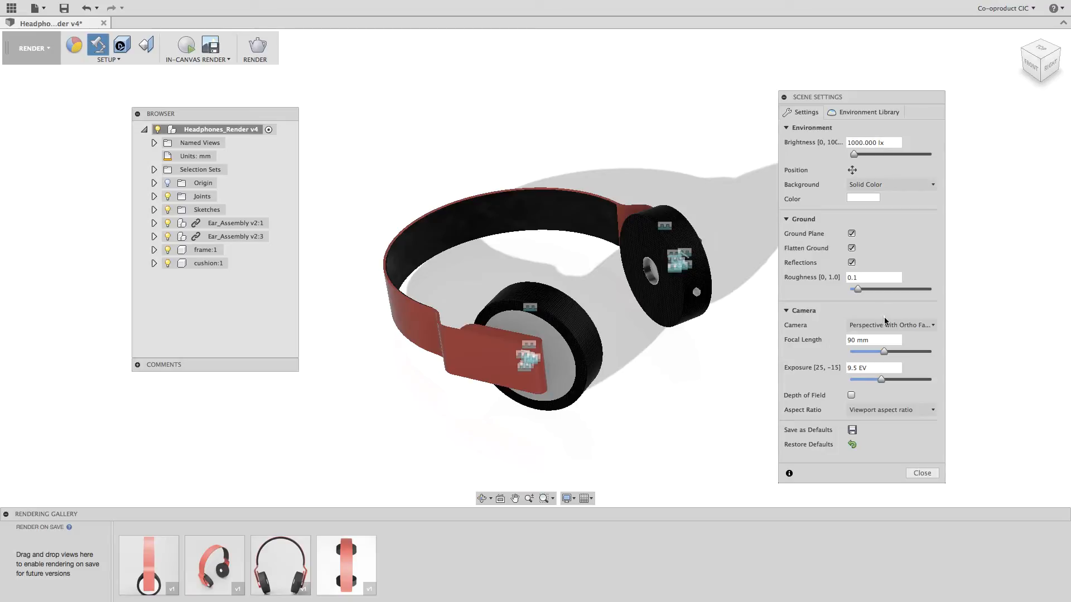
Set the camera focal length to 90 mm, enable Depth of Field and close the scene settings.
drag(887, 357, 864, 355)
double_click(853, 340)
text(90)
click(851, 396)
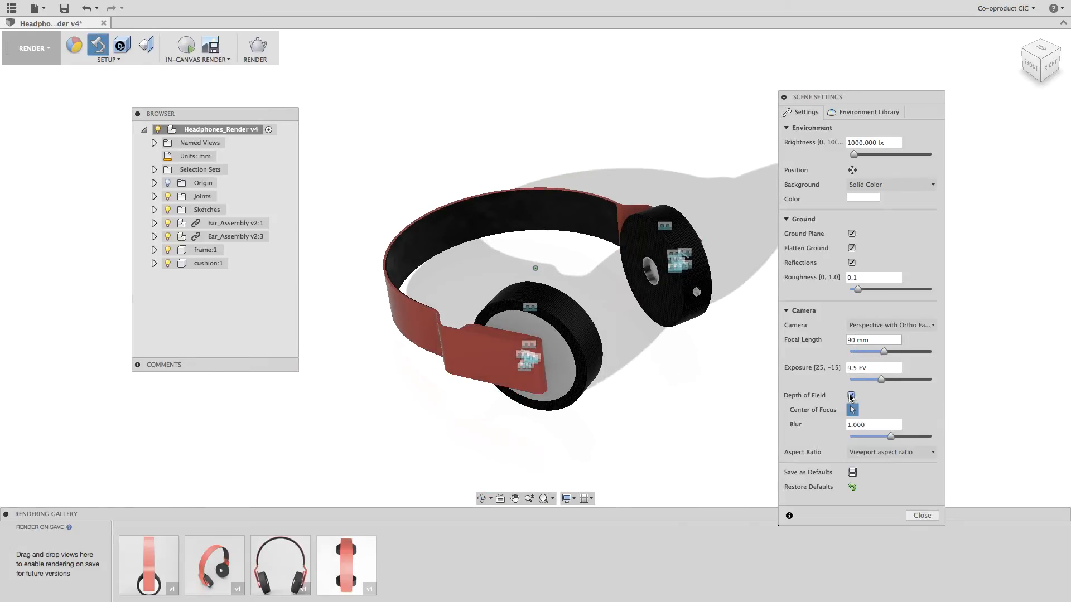
click(922, 516)
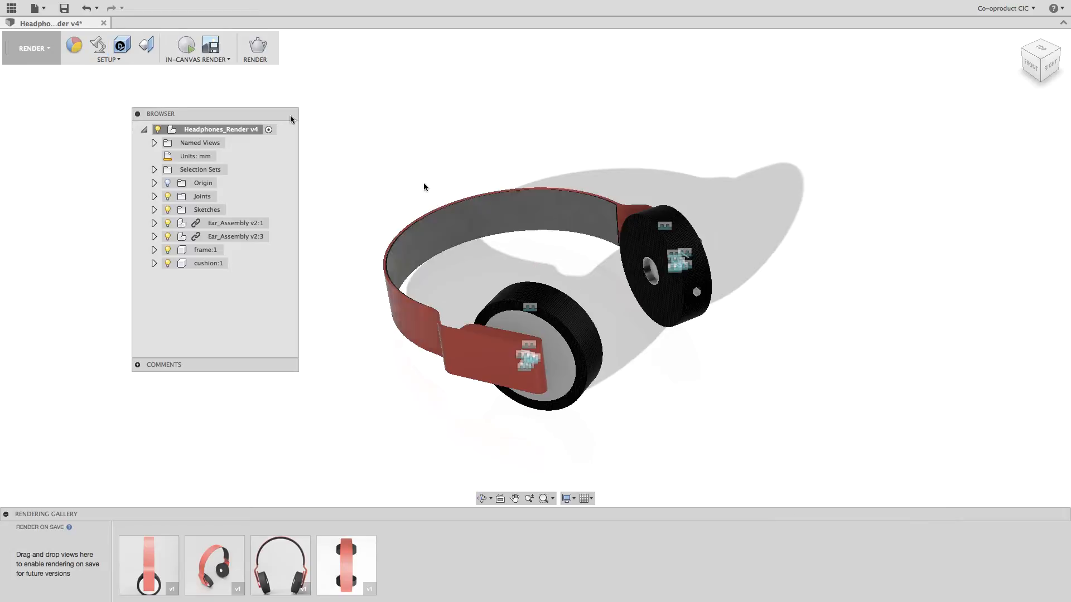
click(108, 59)
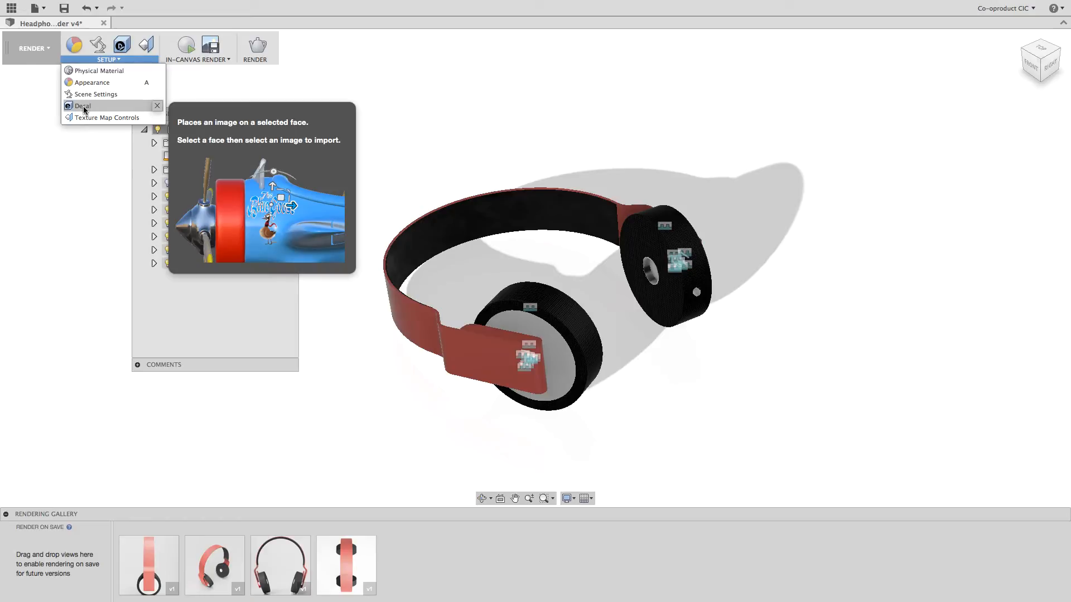
click(114, 60)
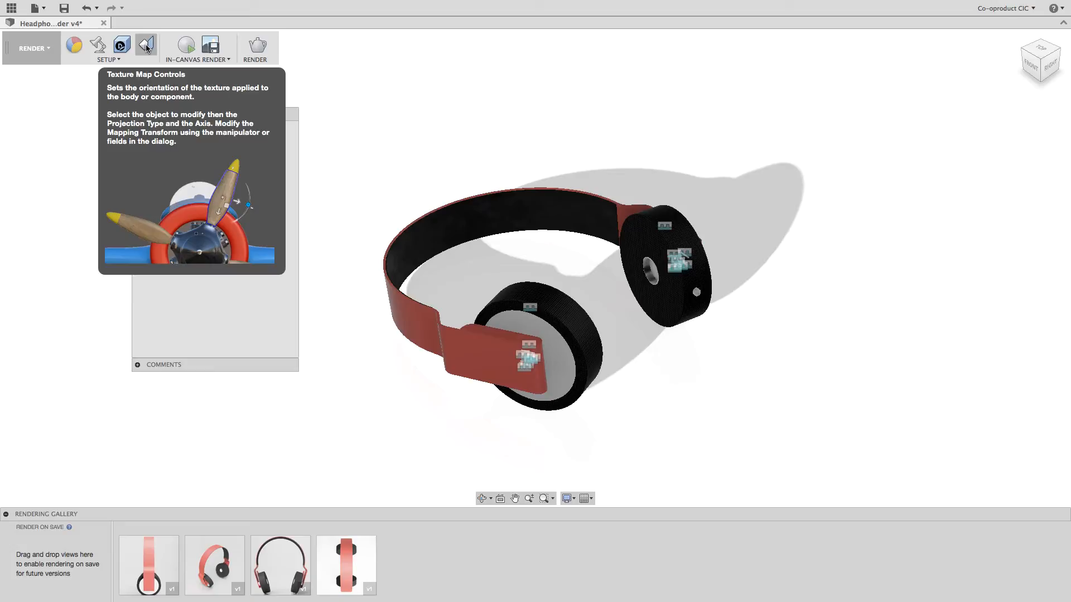
Start an in-canvas render of the headphones, move its settings clear of the model and set the quality to Quick.
click(201, 61)
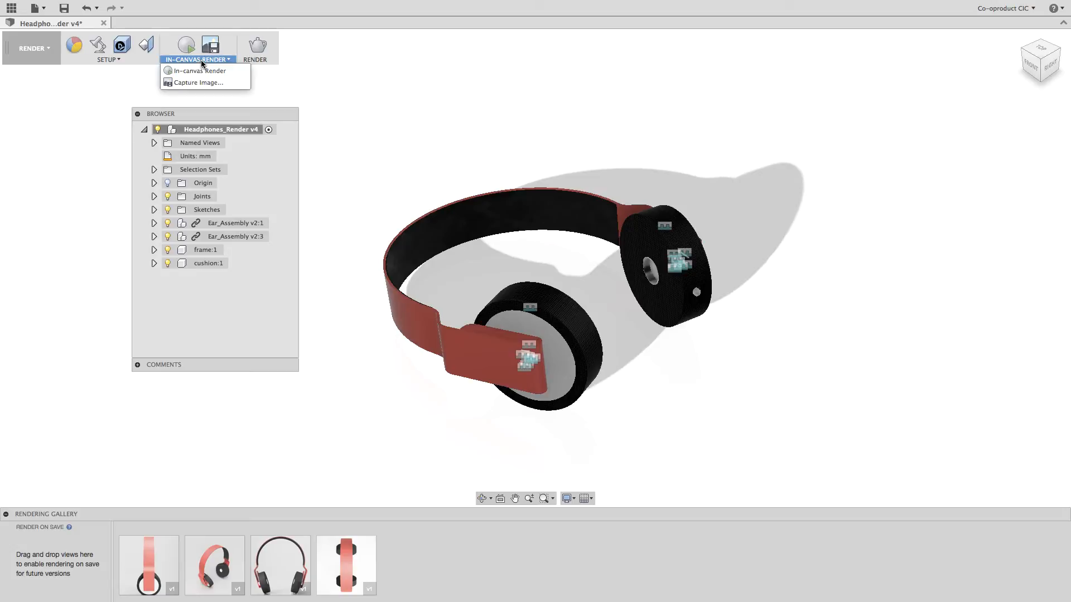
click(206, 72)
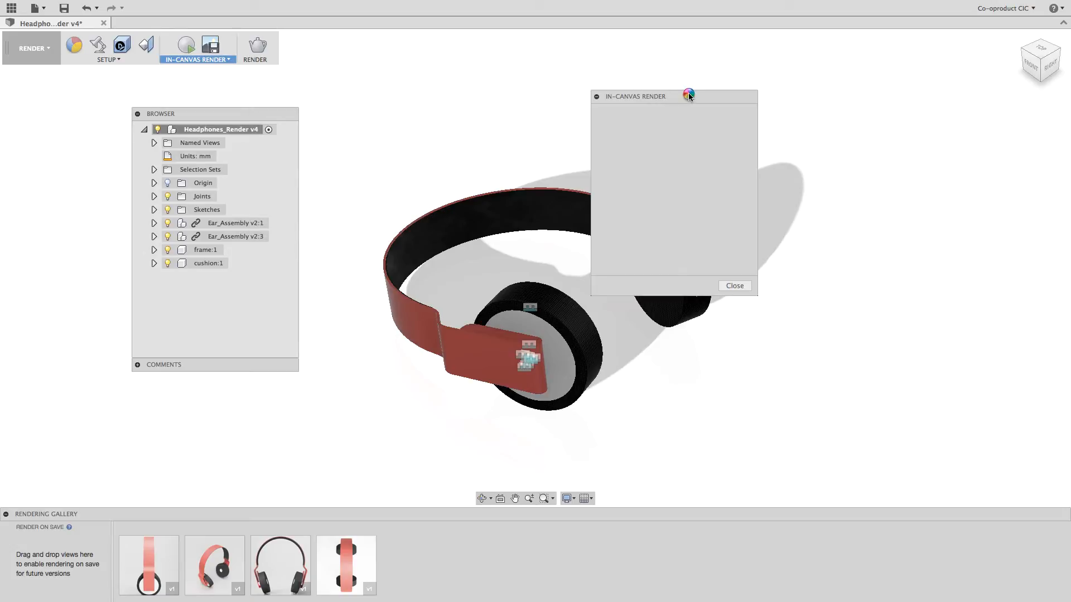
drag(689, 96, 947, 141)
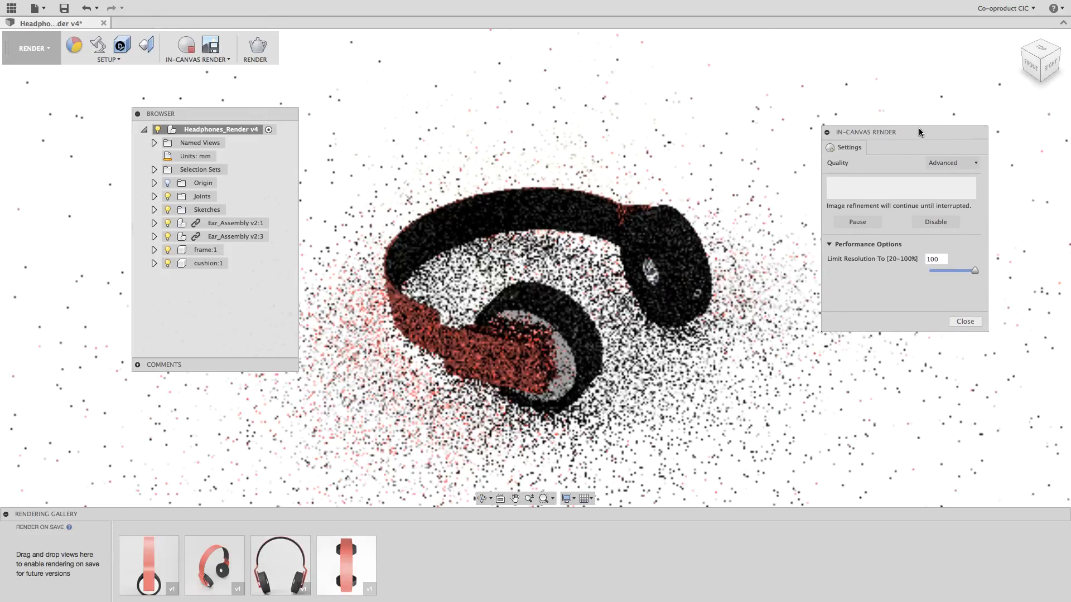
click(967, 166)
click(967, 176)
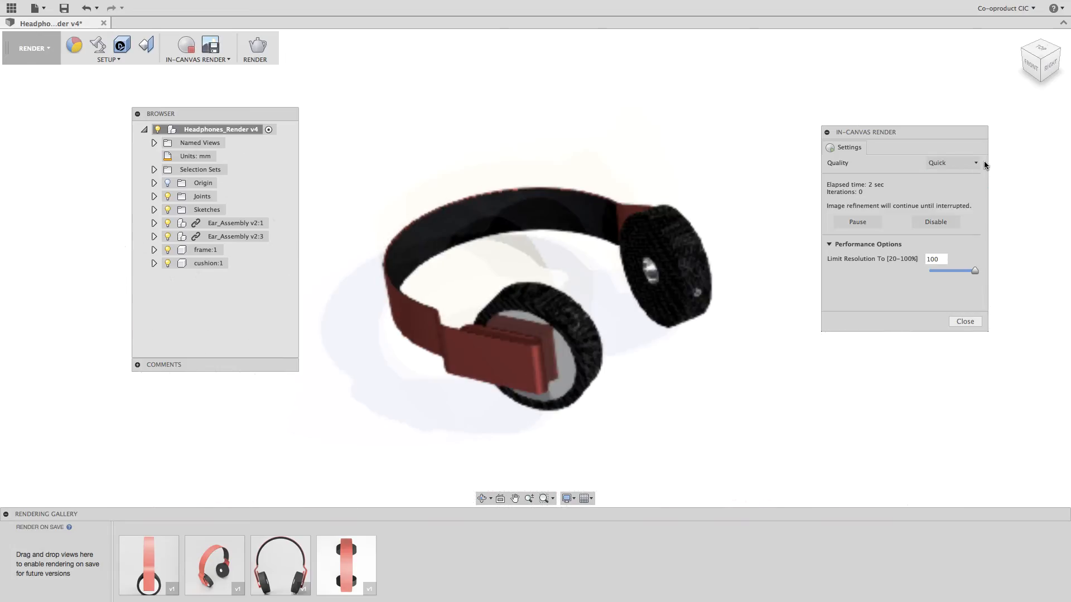
Try the Normal and Advanced qualities for the in-canvas render and return the quality to Quick.
click(974, 166)
click(970, 187)
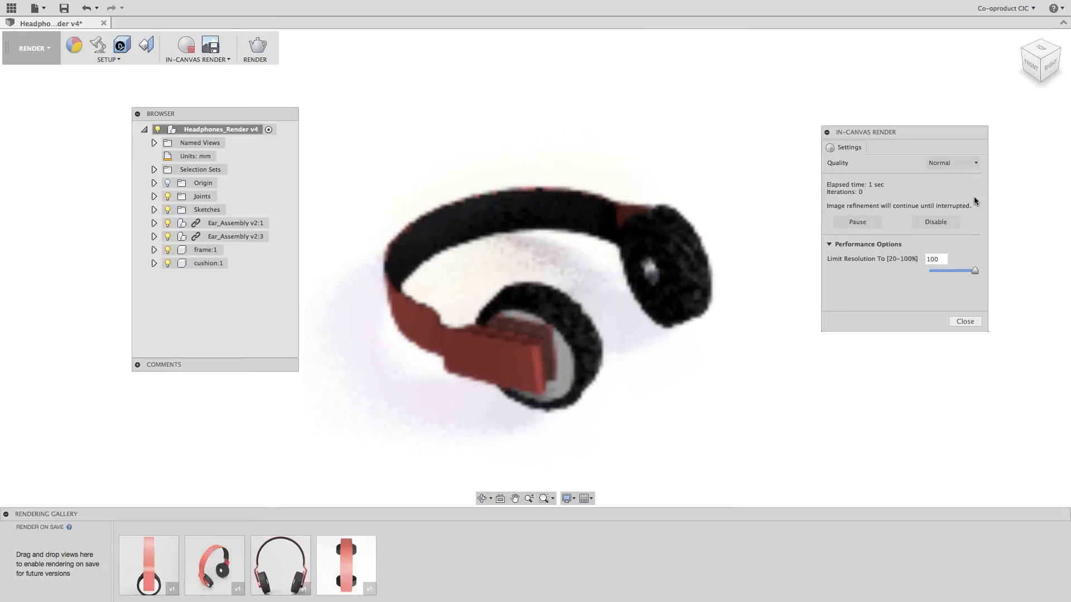
click(959, 166)
click(959, 200)
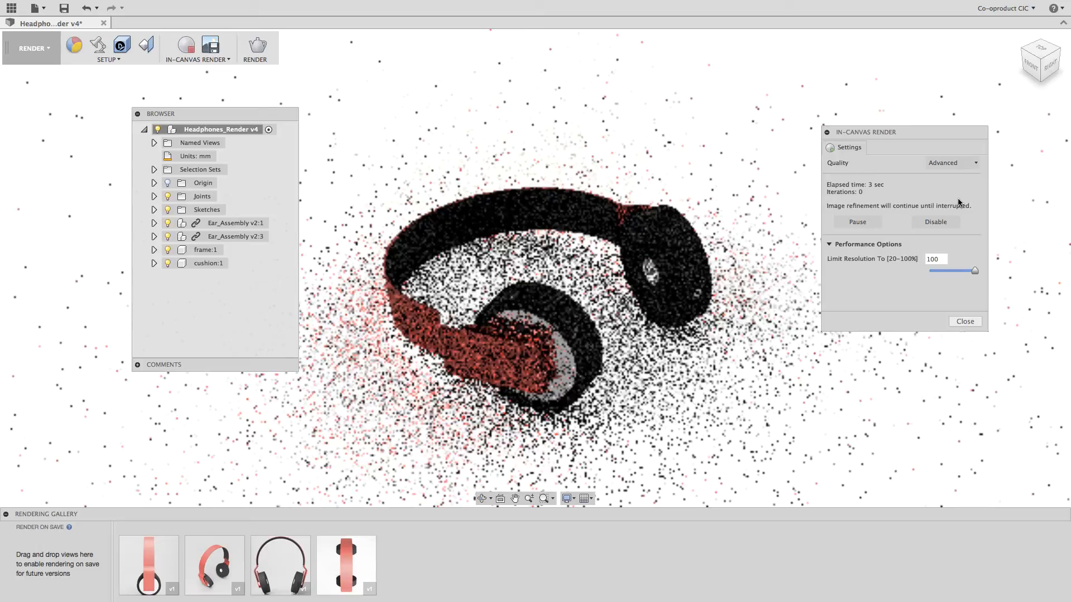
click(953, 170)
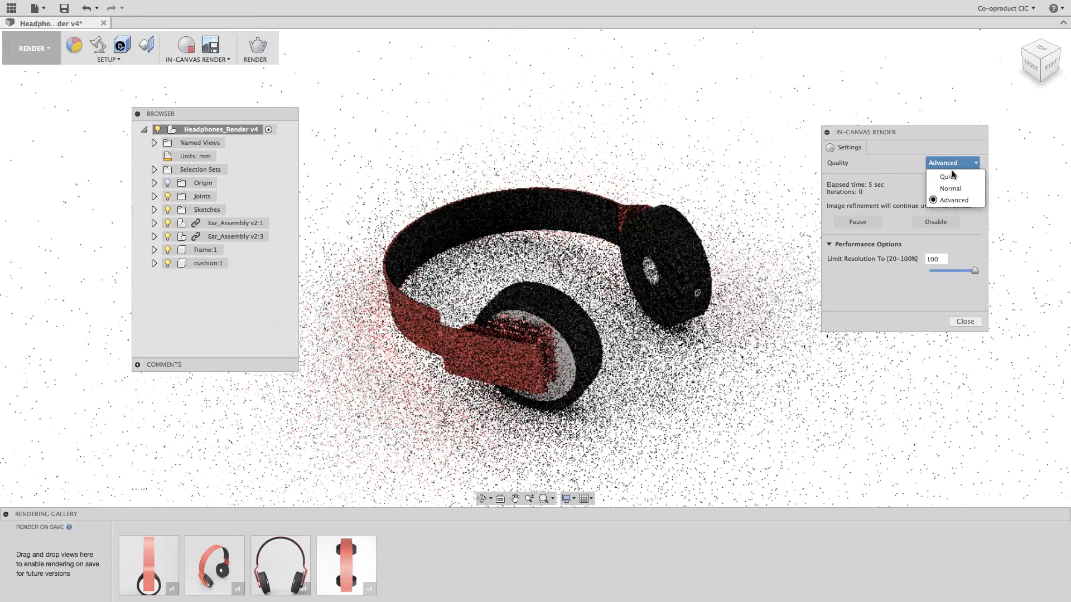
click(951, 176)
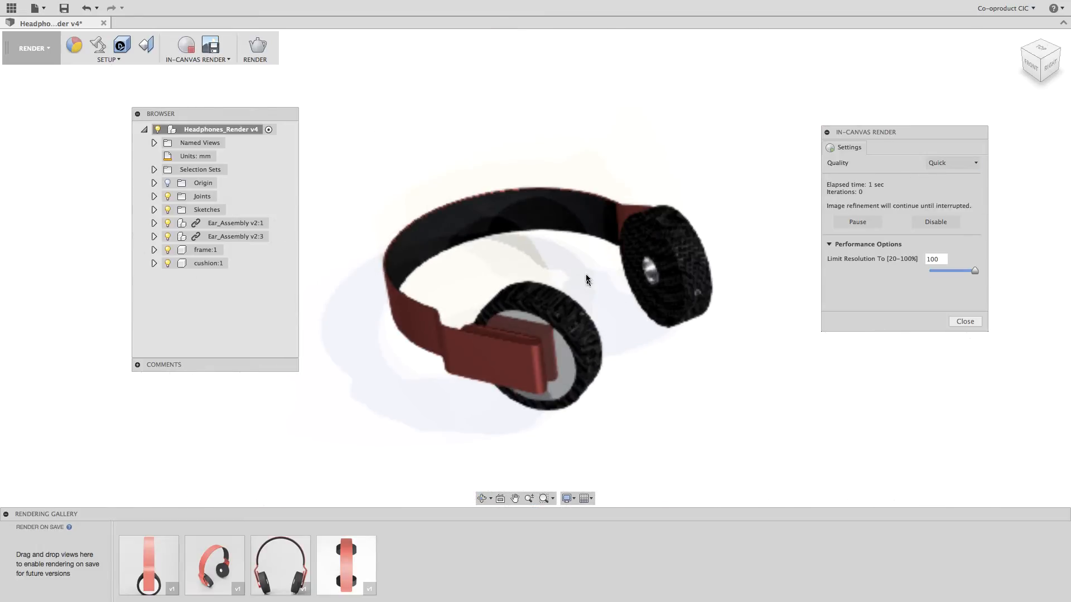
Review the Web, Mobile, Video and Print size presets in the render settings and start a cloud render at 8.5x11" 300PPI.
scroll(585, 272, up, 5)
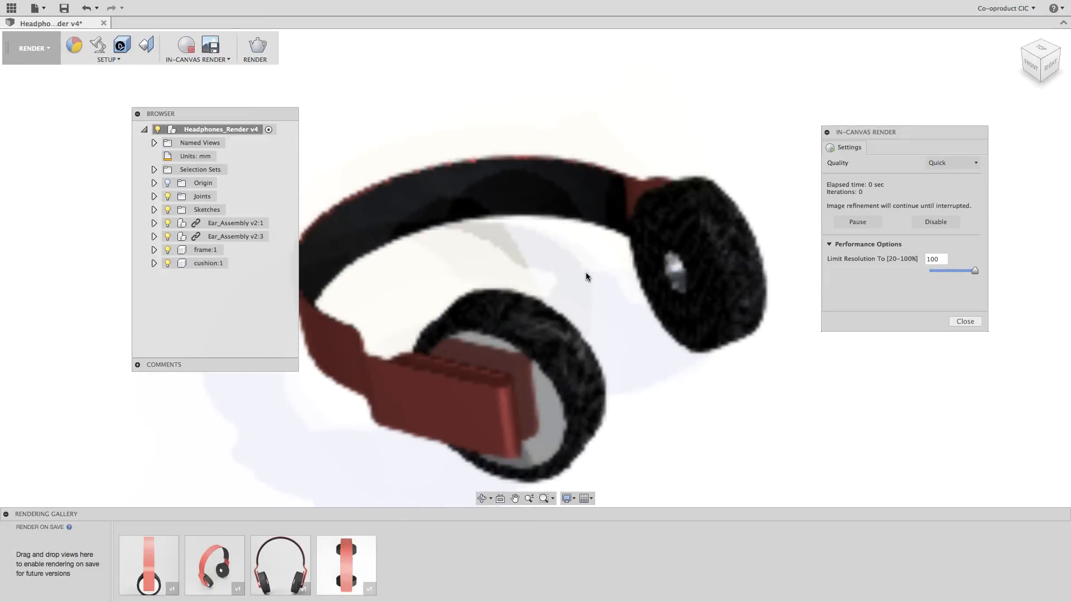
drag(250, 118, 141, 114)
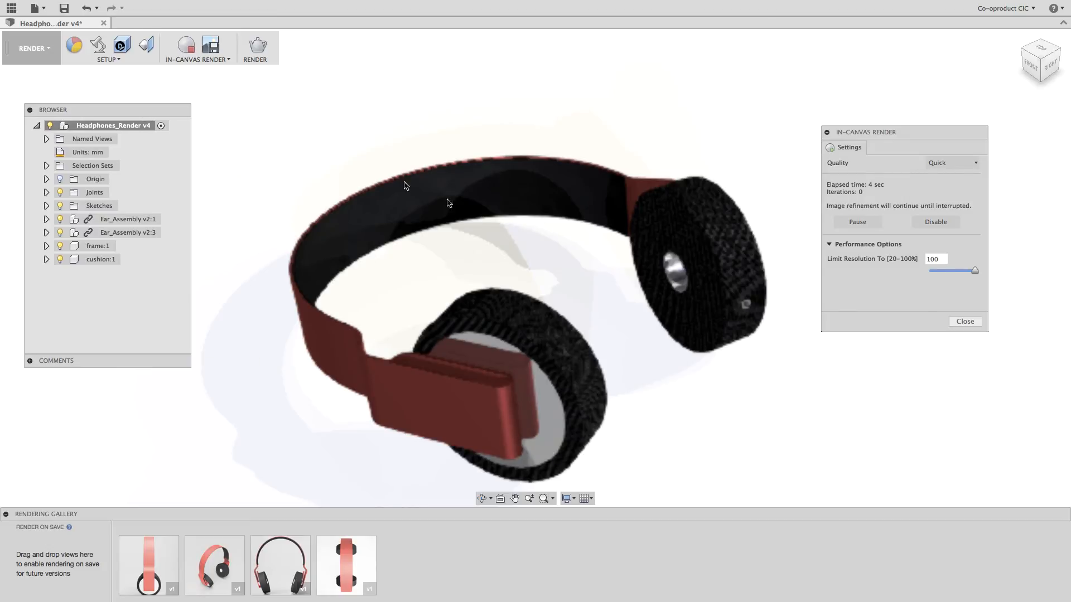
click(257, 51)
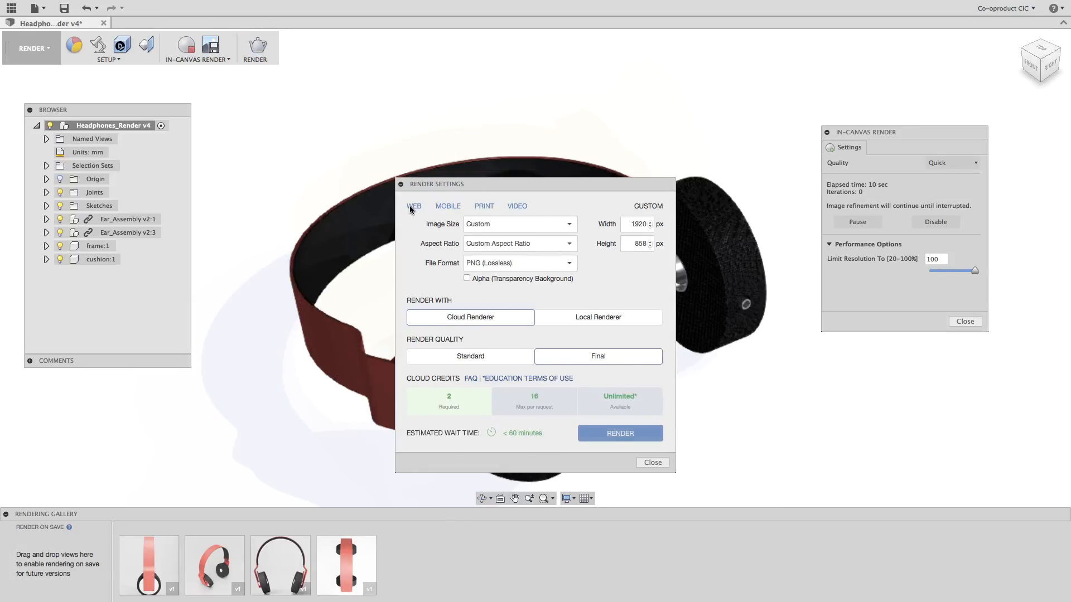
click(413, 207)
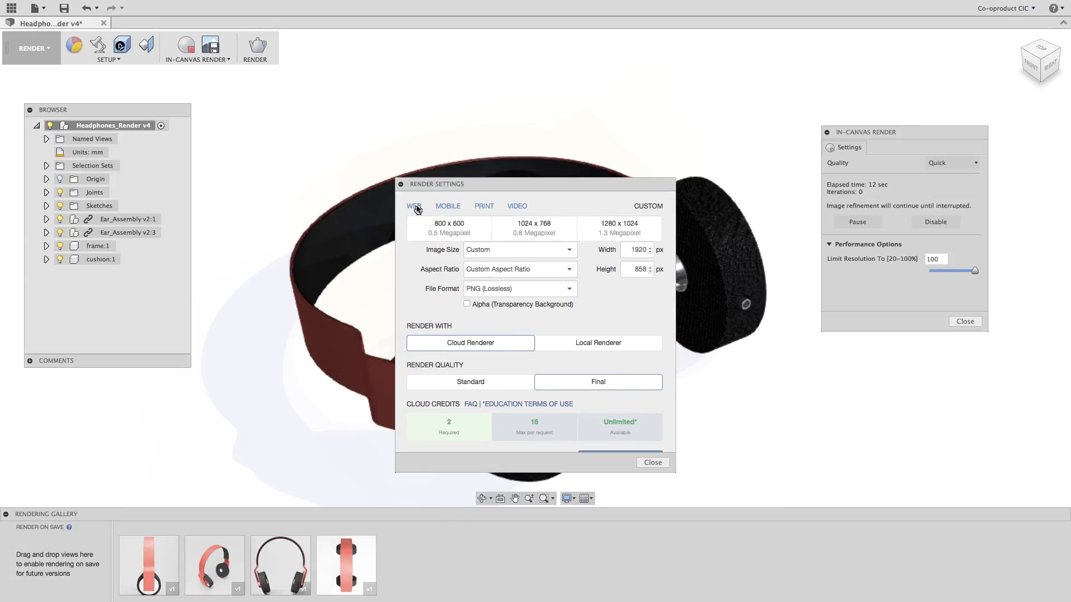
click(445, 208)
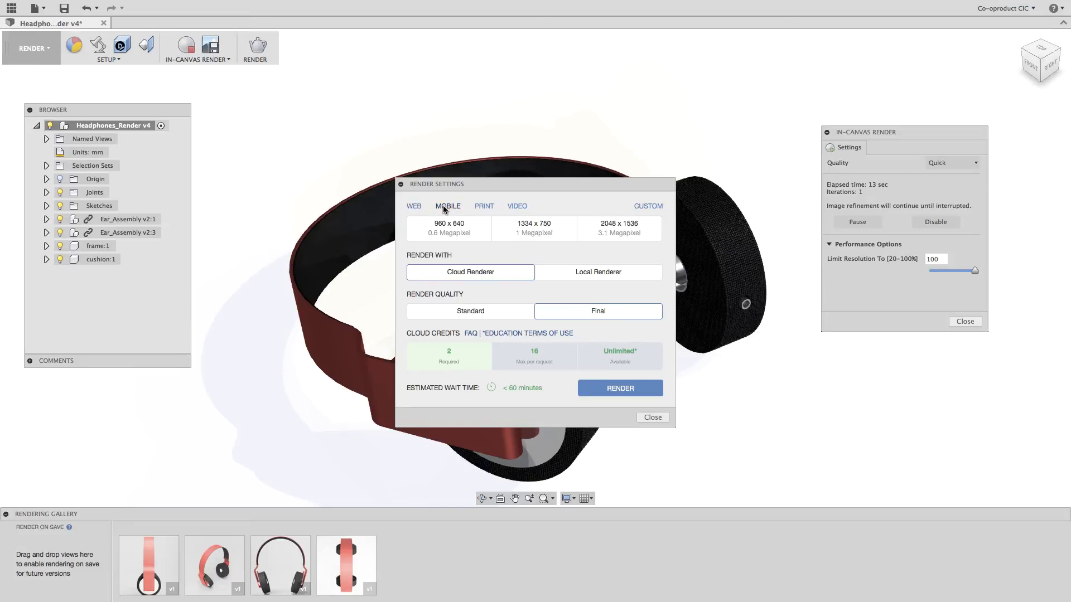
click(486, 210)
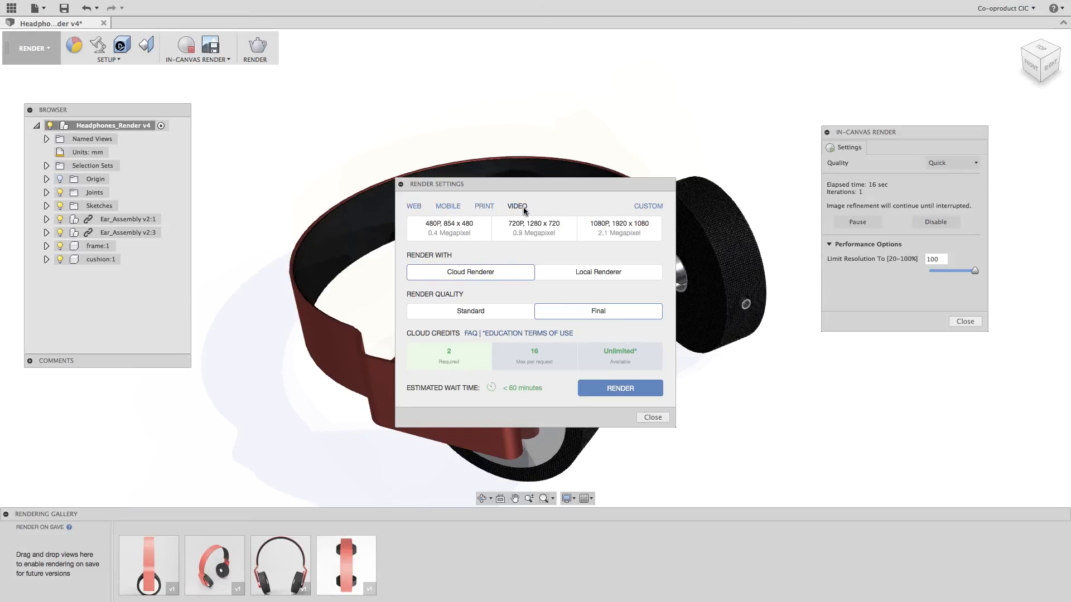
click(485, 208)
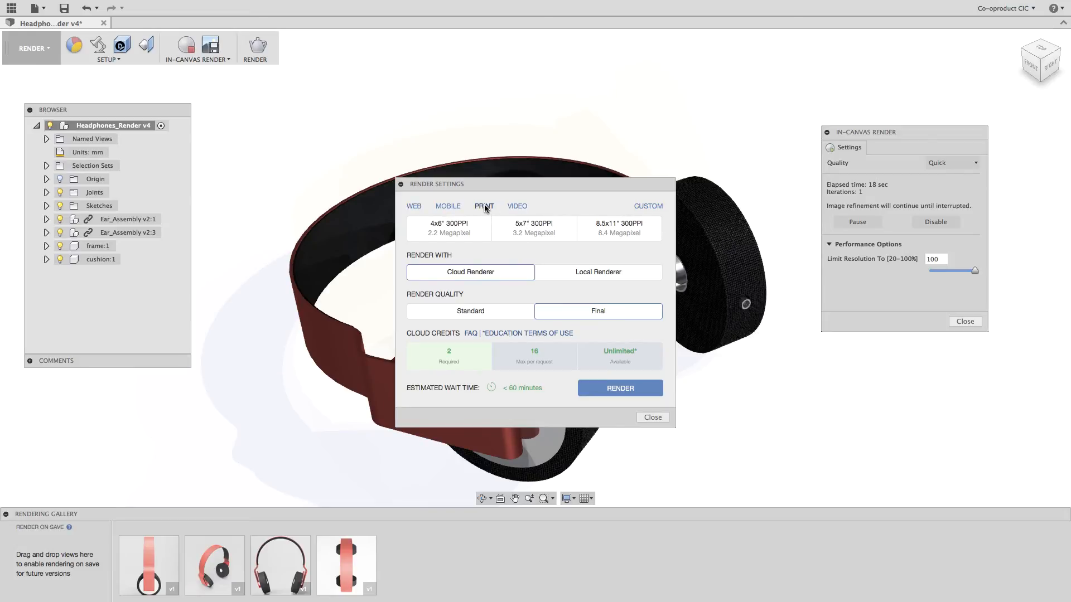
click(620, 231)
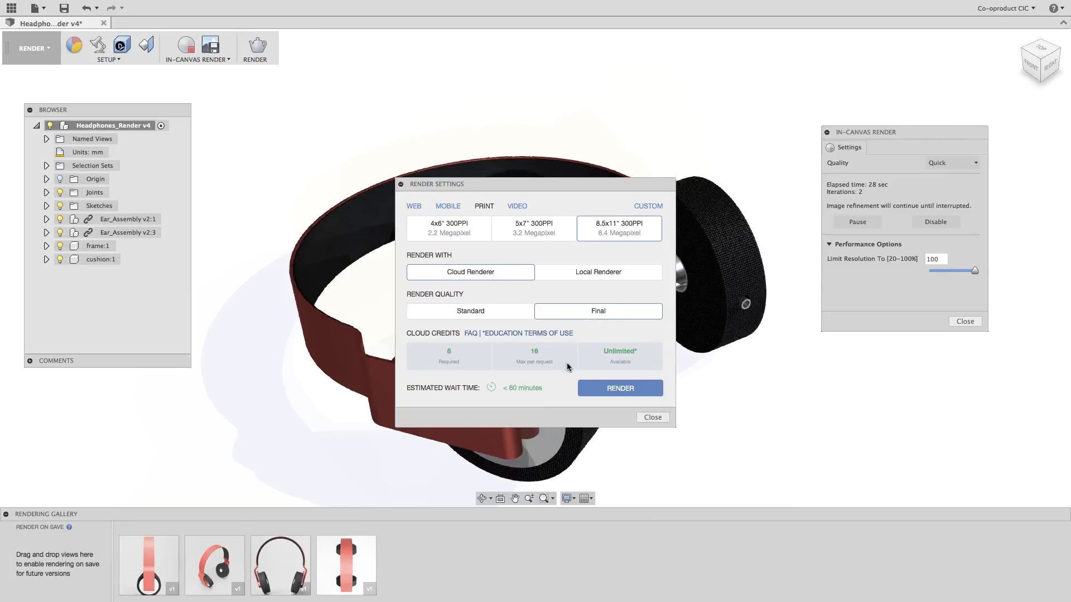
click(598, 395)
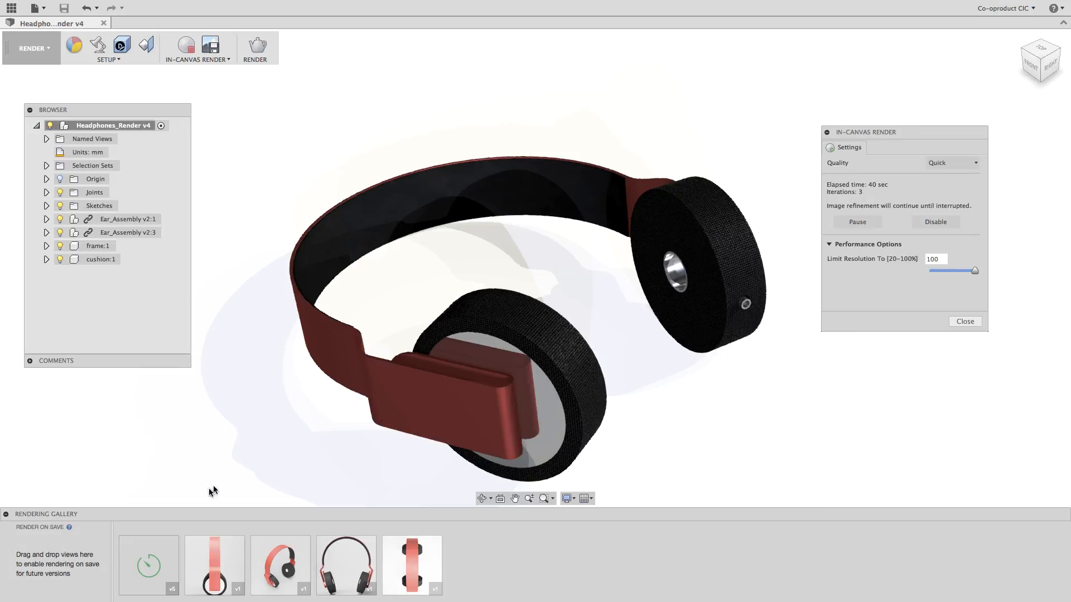
Open the finished v5 render from the rendering gallery and inspect its detail at full zoom.
mouse_move(149, 565)
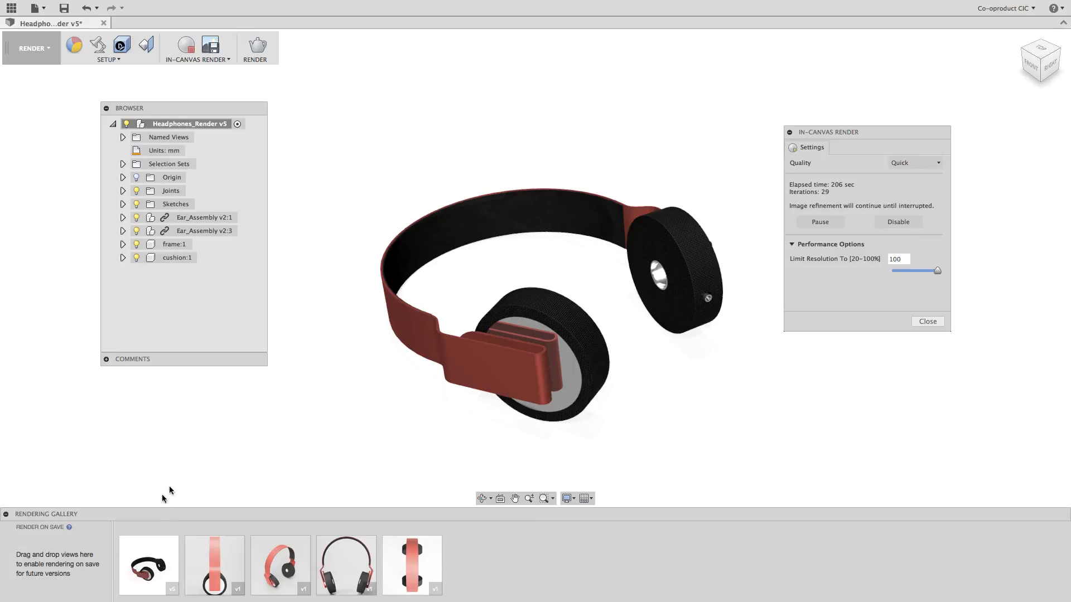
mouse_move(150, 562)
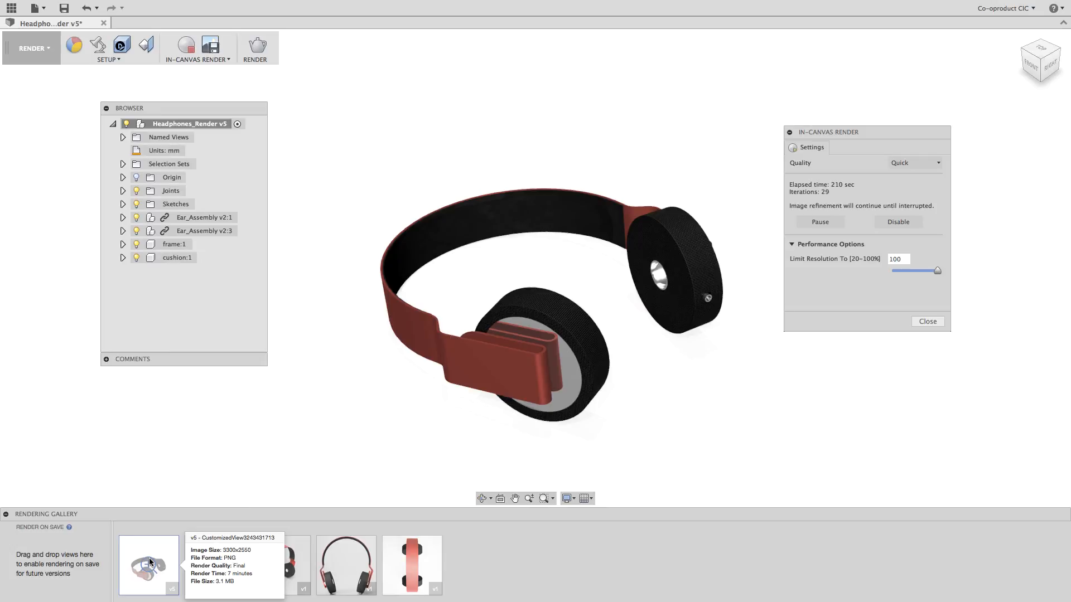
click(150, 562)
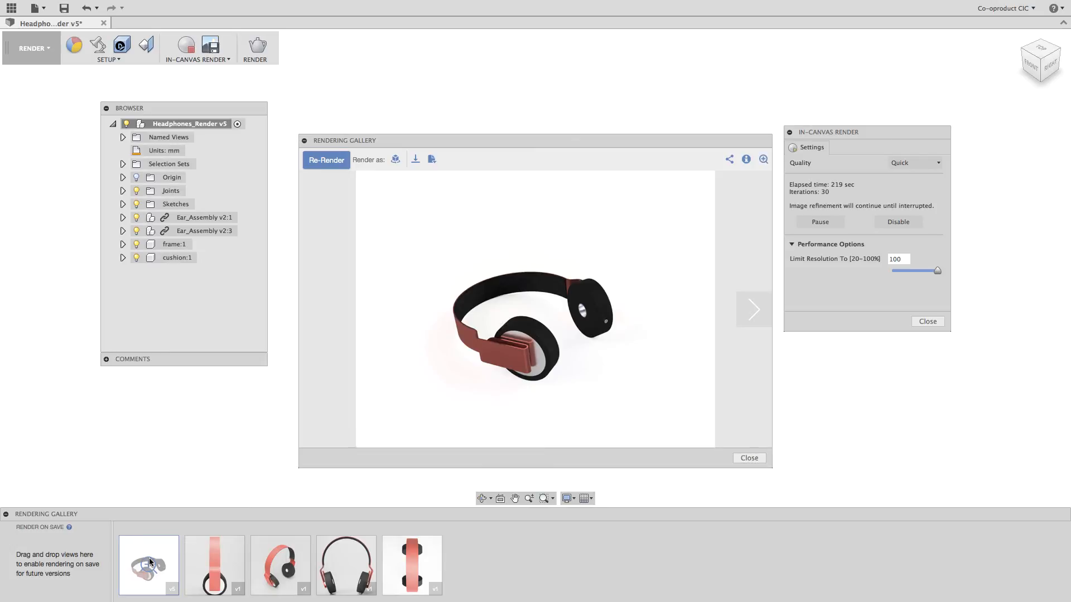
click(763, 160)
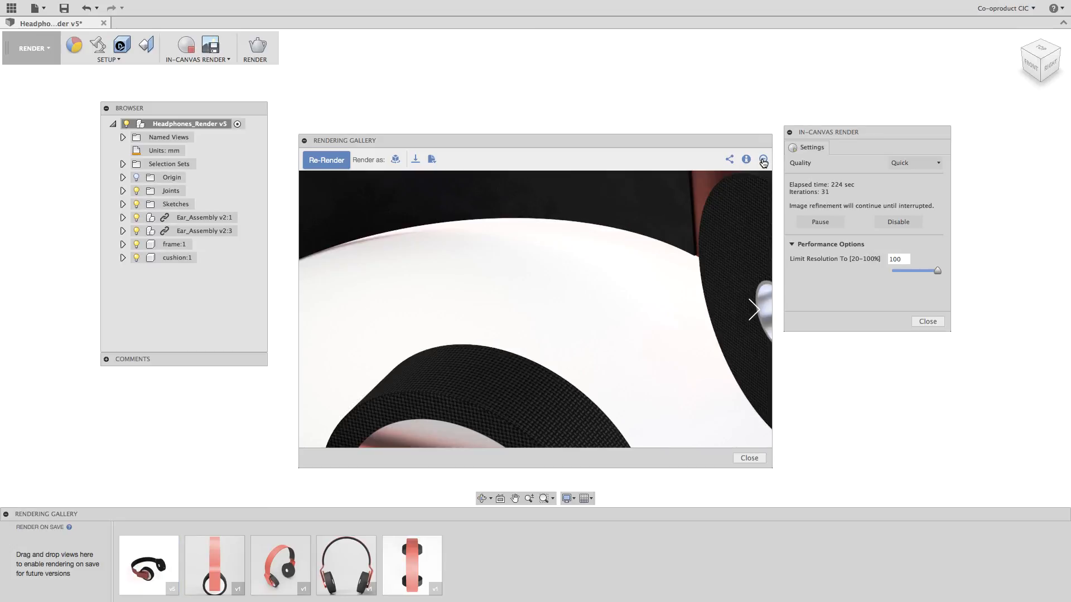
click(762, 161)
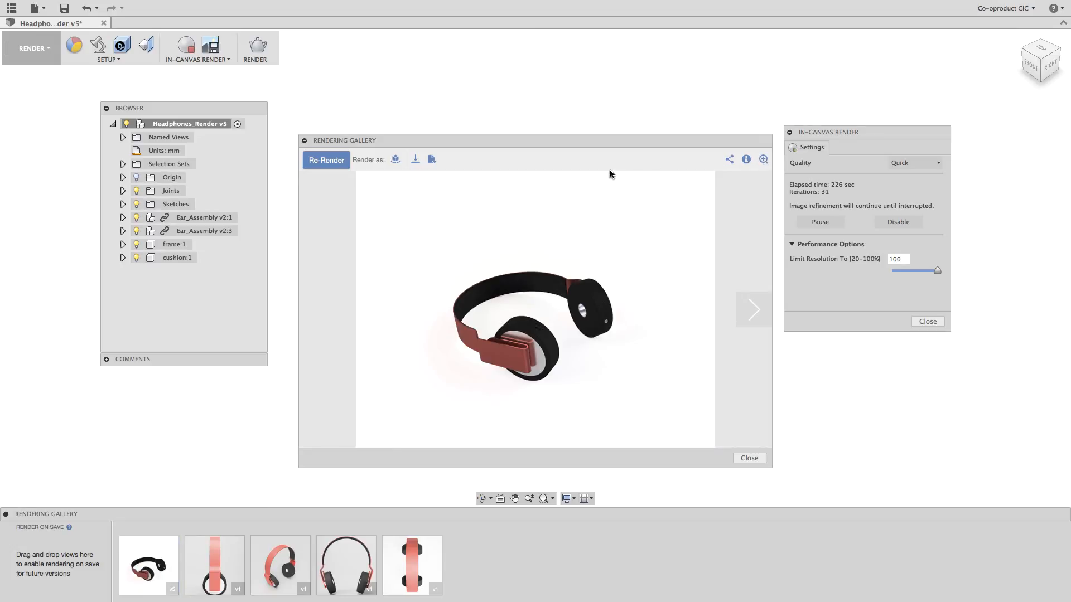
Download the render image into a new folder named renders inside the Complete folder and close the gallery preview.
click(415, 161)
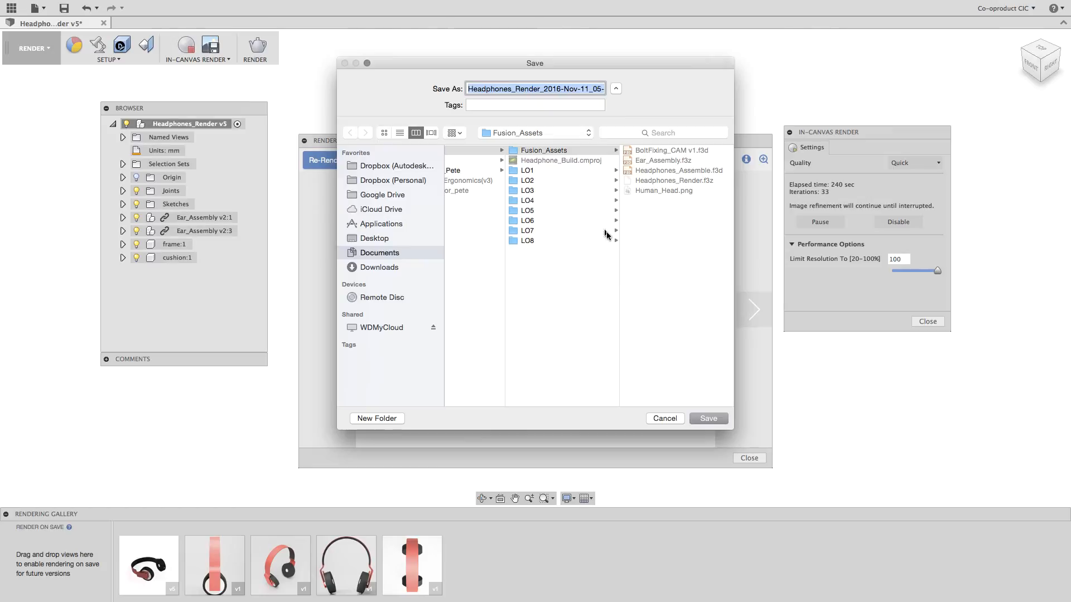
click(485, 152)
key(super+shift+n)
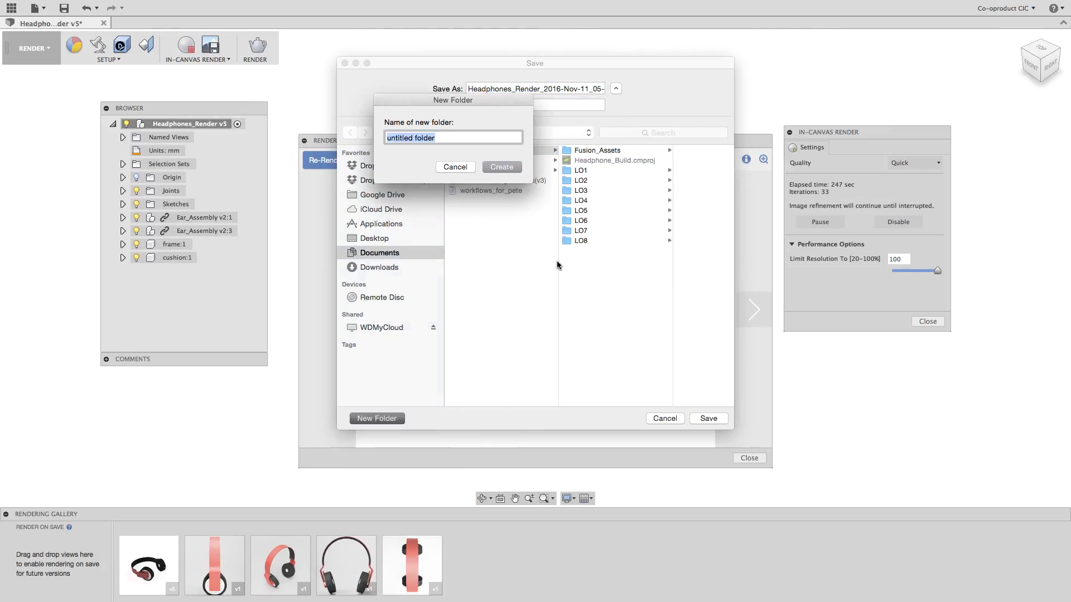
text(render)
key(BackSpace)
key(BackSpace)
key(BackSpace)
key(BackSpace)
key(BackSpace)
text(renders)
click(505, 167)
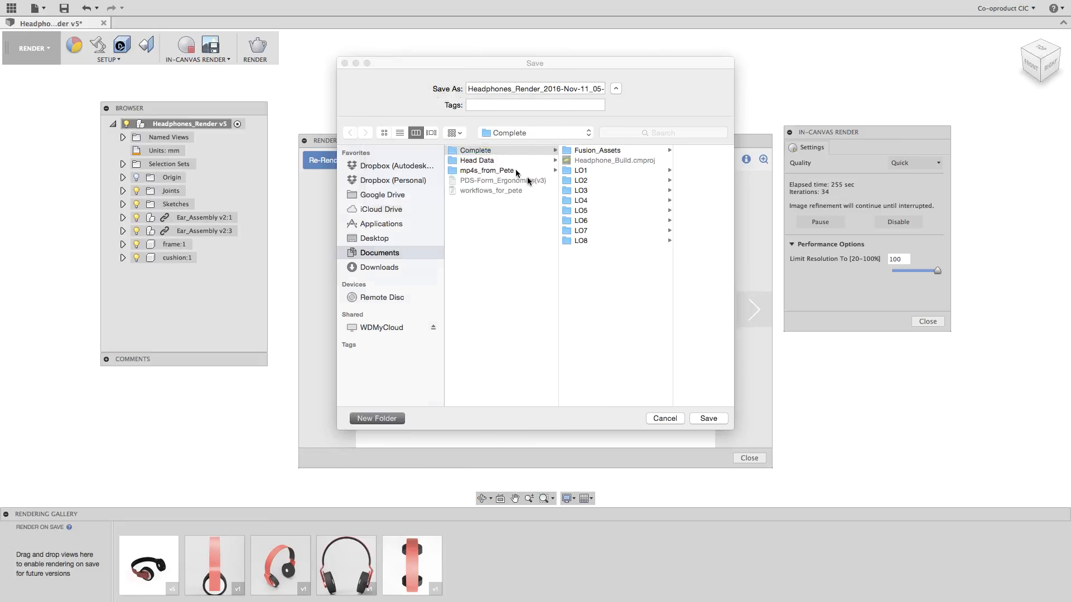
click(709, 419)
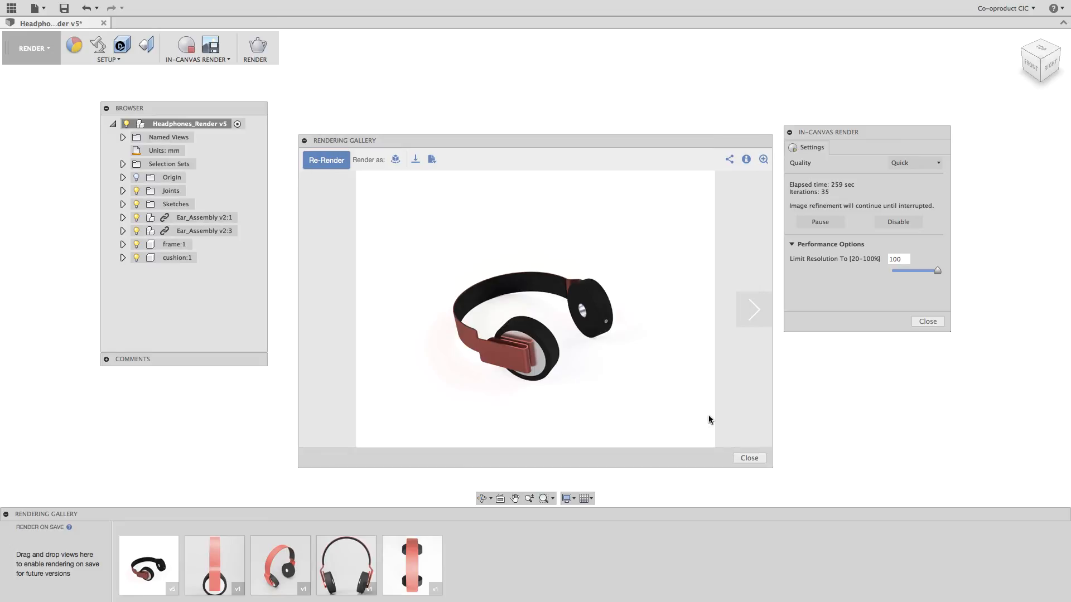
click(749, 459)
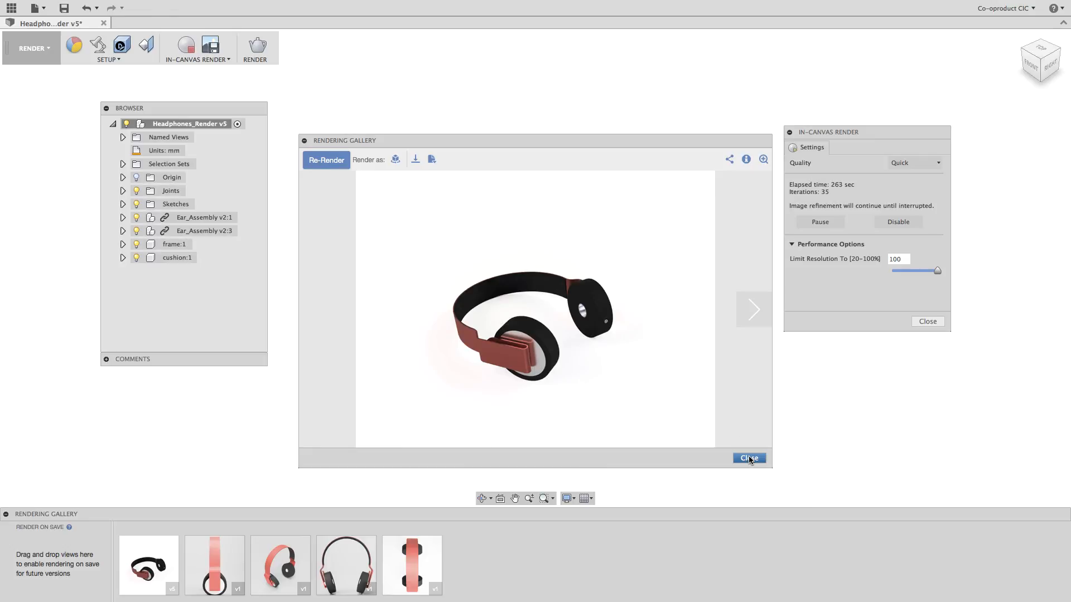